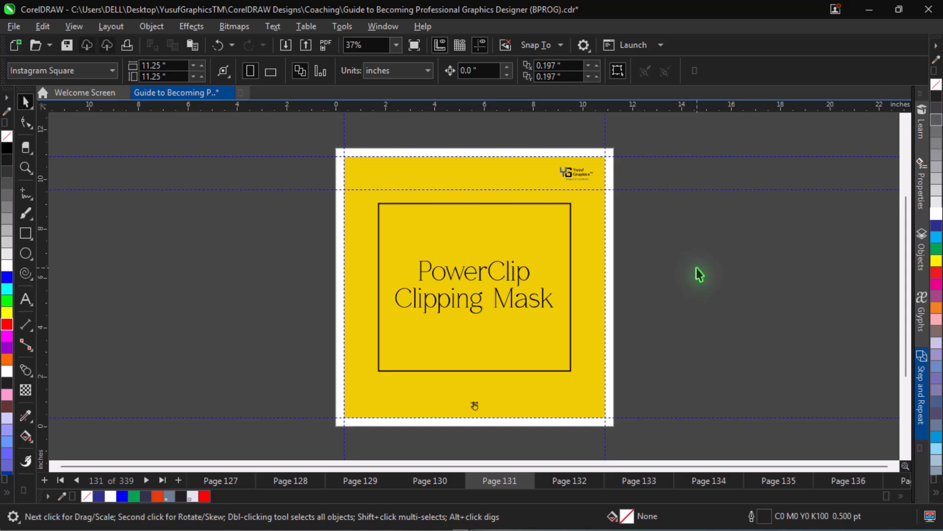
- On page 133, PowerClip the CorelDRAW balloon icon inside the top circle
key(Page_Down)
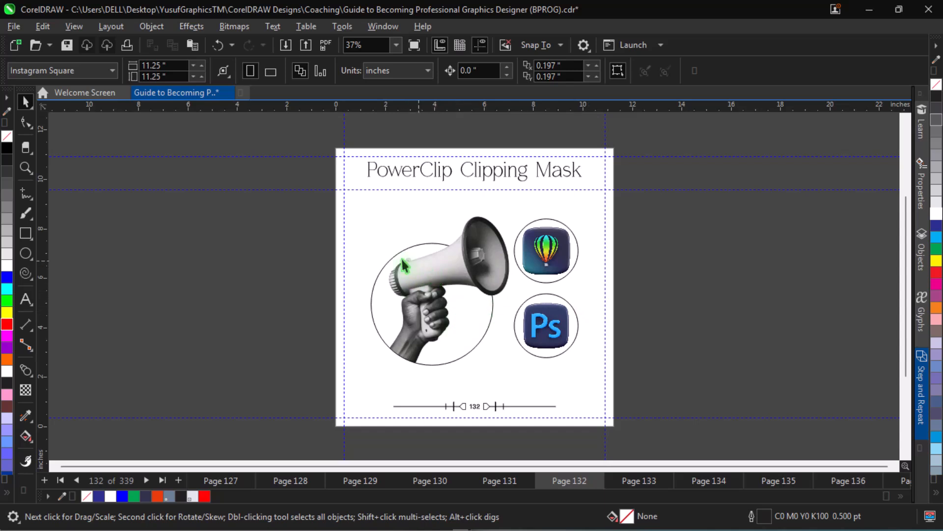
key(Page_Down)
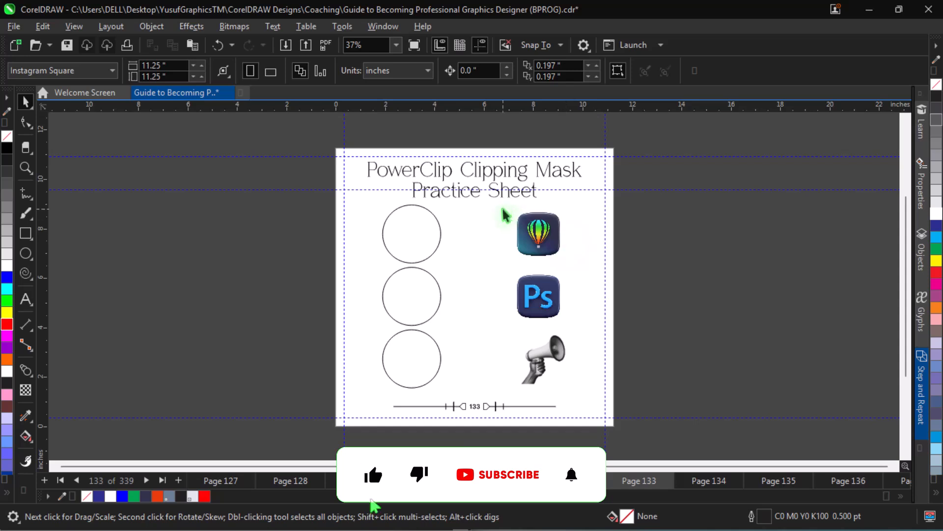
click(528, 228)
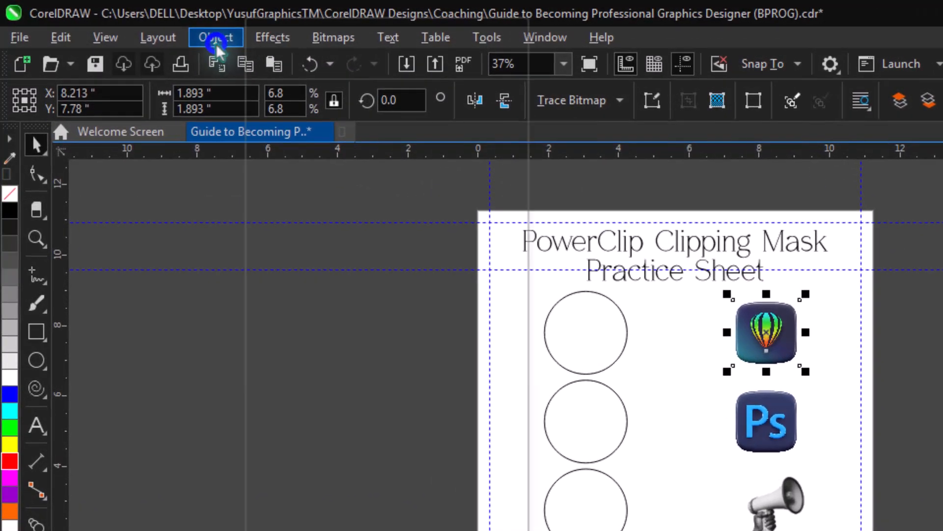
click(216, 44)
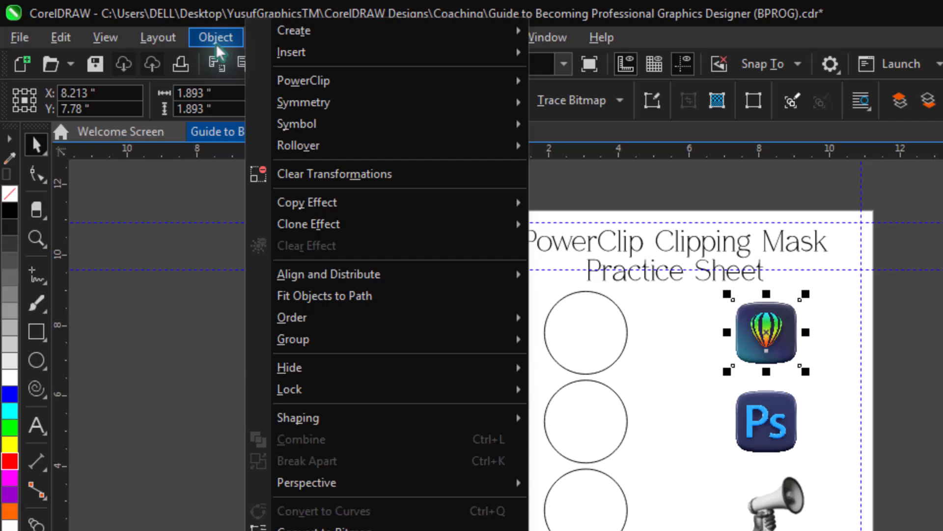
mouse_move(343, 88)
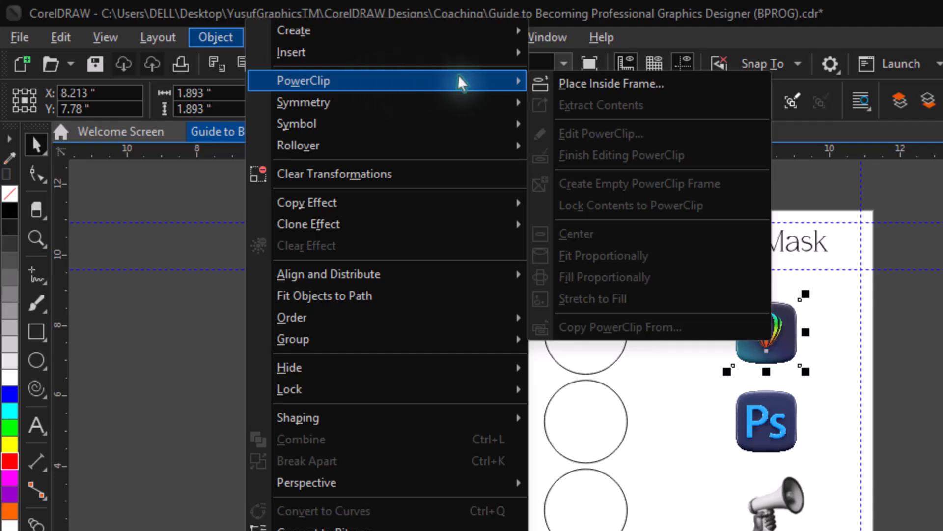
click(596, 85)
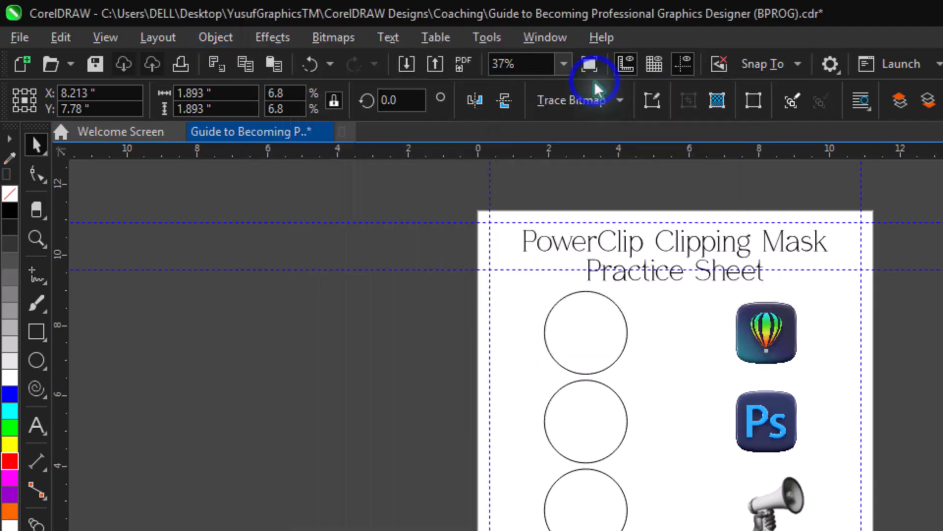
click(623, 325)
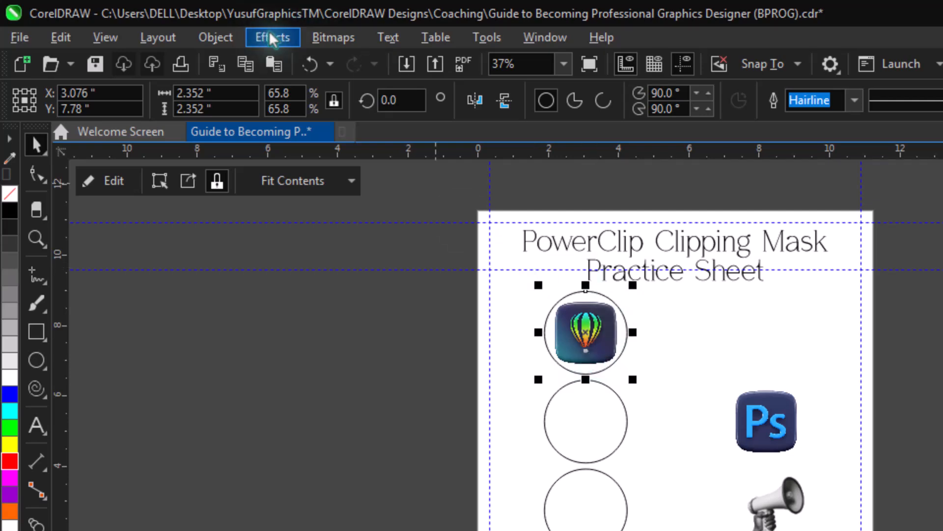
- Extract the balloon icon from the top circle's PowerClip and move it horizontally out beside the circle
click(226, 40)
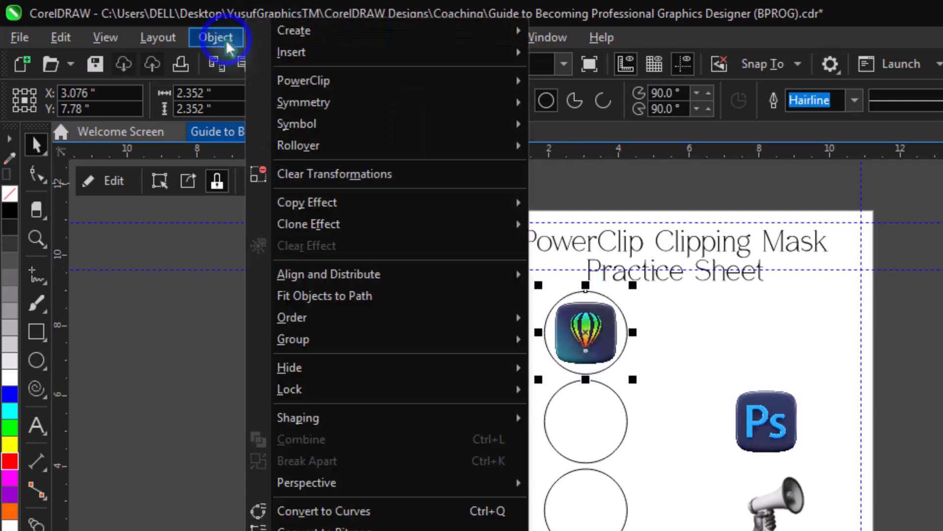
mouse_move(285, 81)
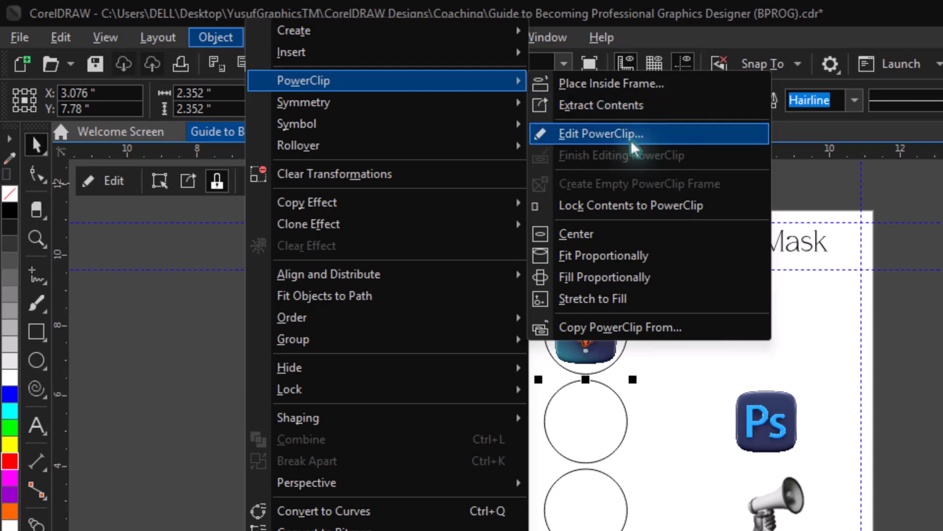
click(636, 112)
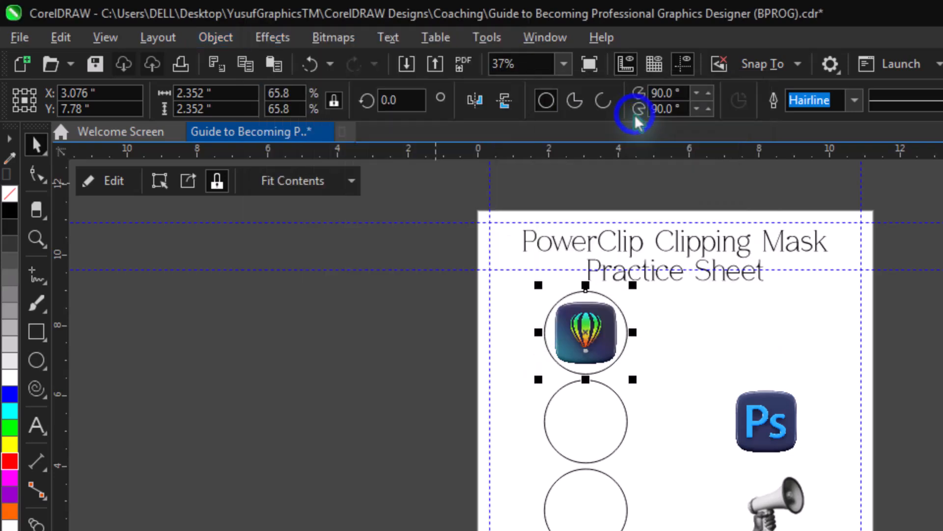
drag(592, 337, 682, 336)
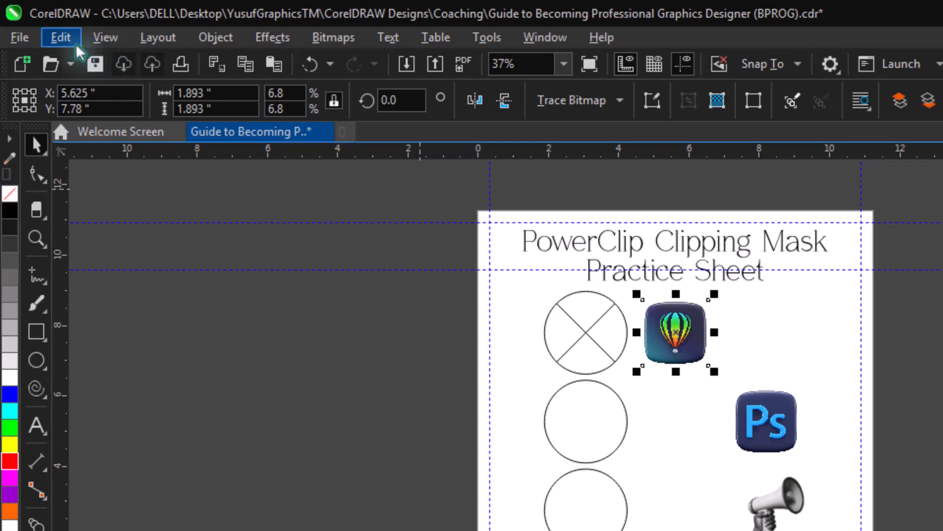
- Undo the balloon icon's move and its extraction from the top circle
click(310, 69)
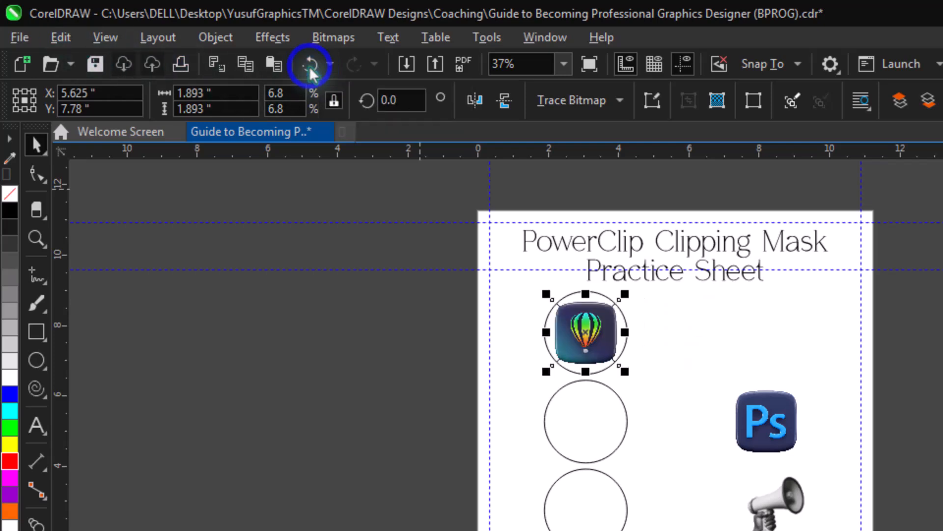
click(311, 68)
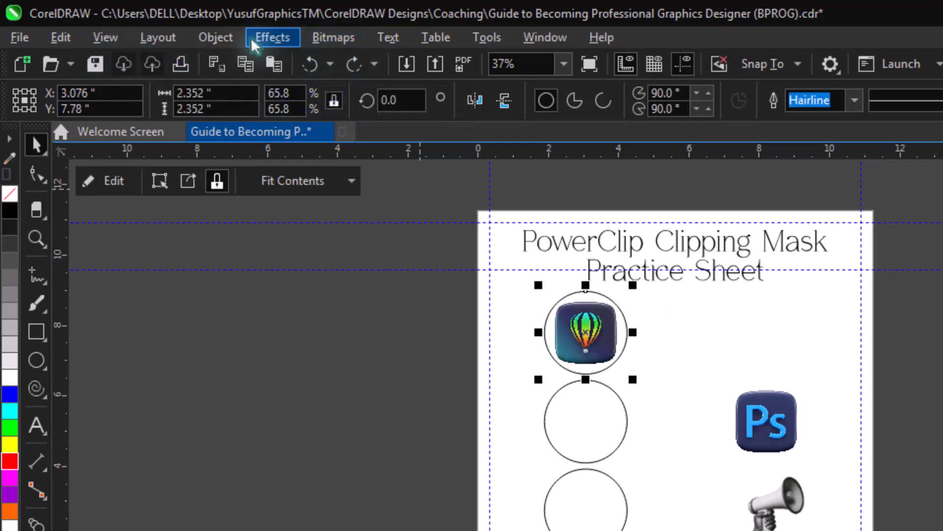
- Edit the top circle's PowerClip contents, enlarging the balloon icon about its centre to about 2.13 inches, and finish editing
click(223, 38)
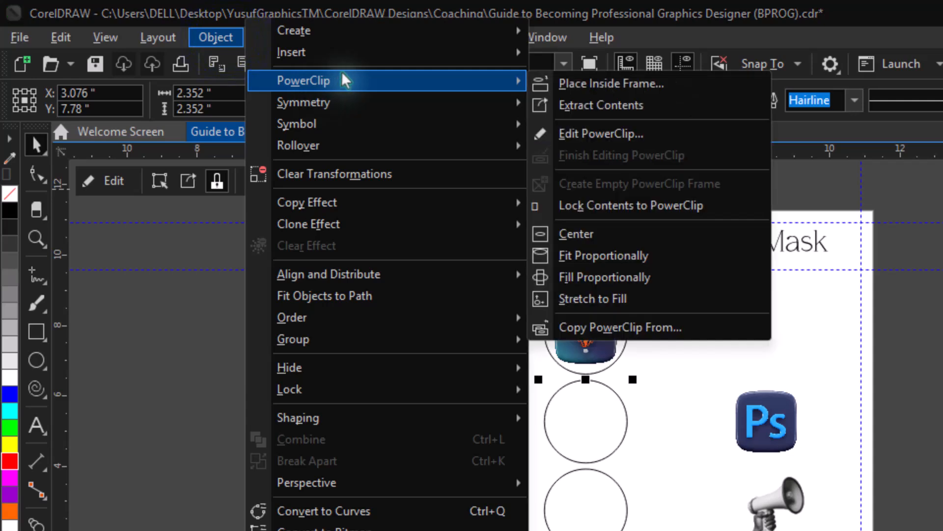
click(636, 136)
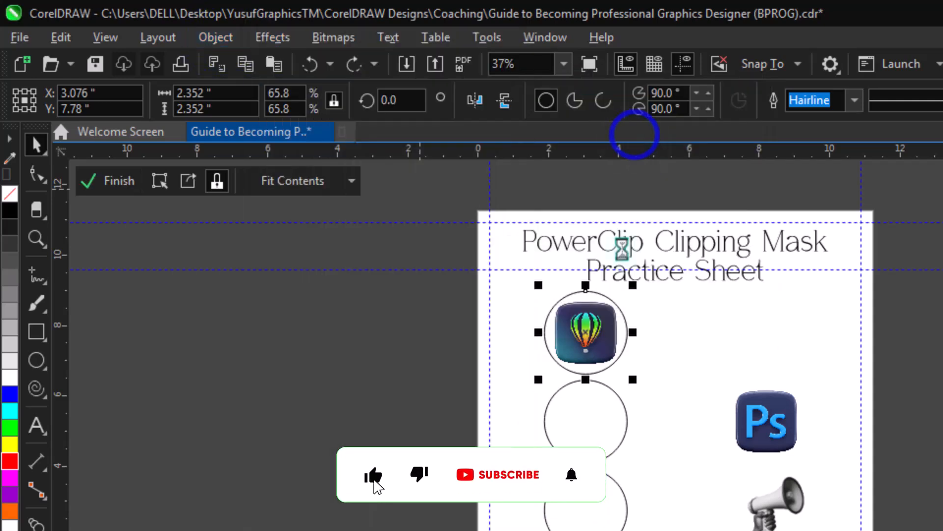
click(599, 344)
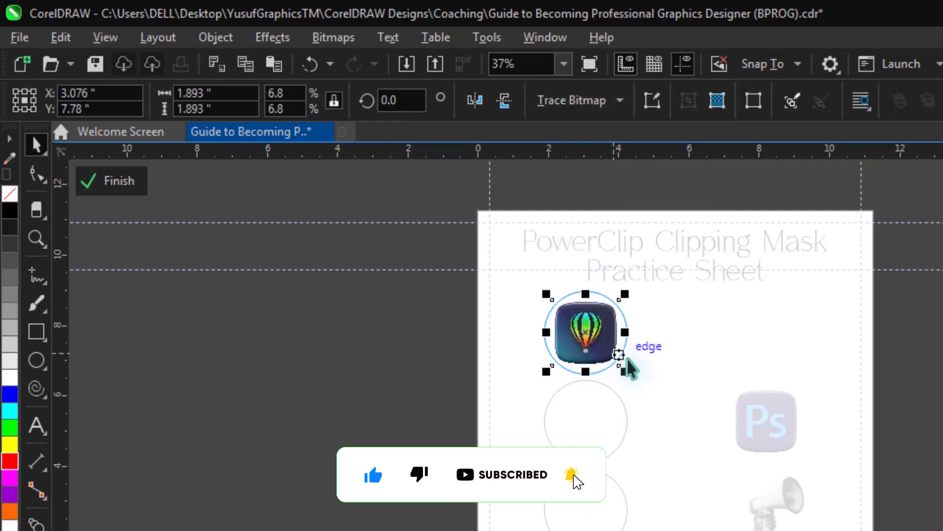
drag(626, 376, 630, 380)
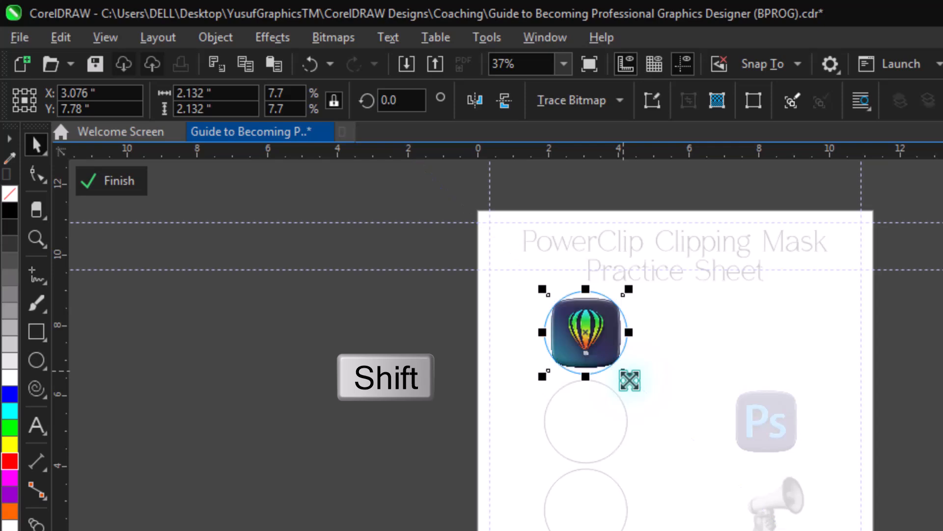
click(125, 196)
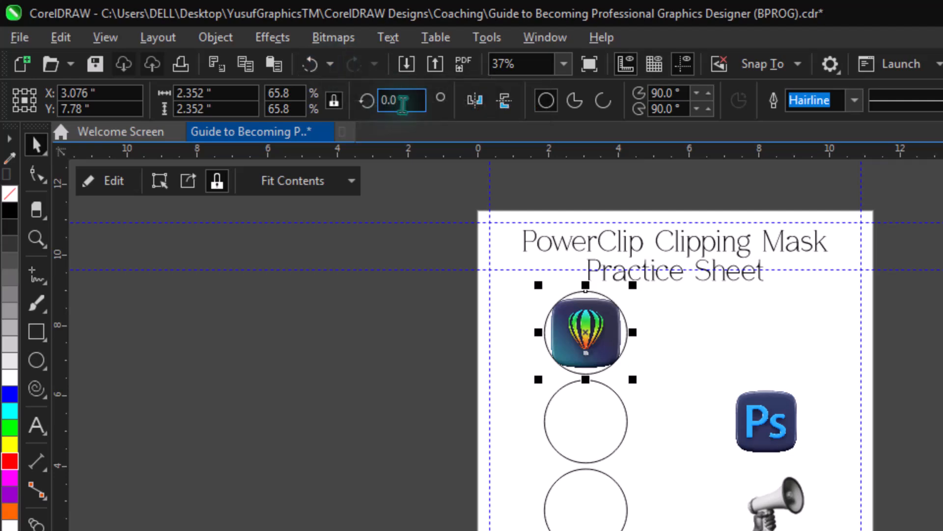
- Center the balloon icon within the top circle and make it fill the frame proportionally
click(231, 37)
mouse_move(464, 88)
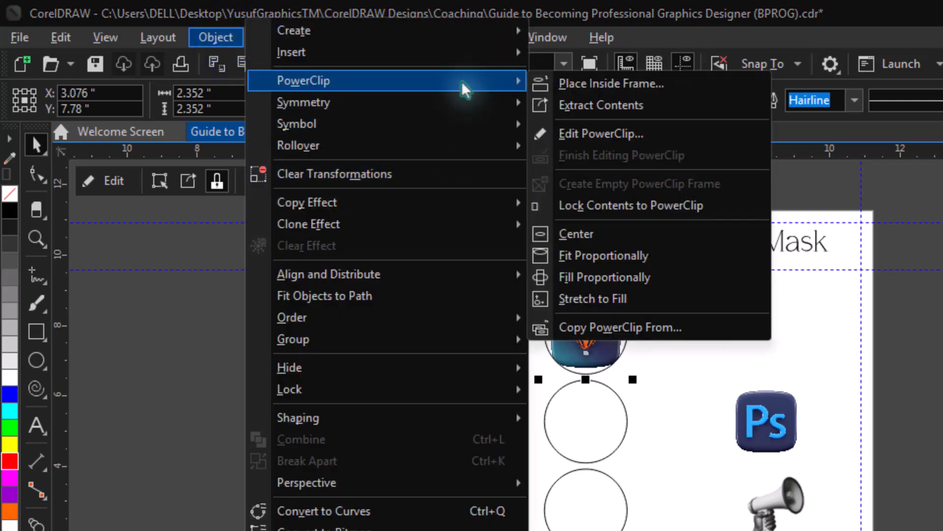
click(684, 235)
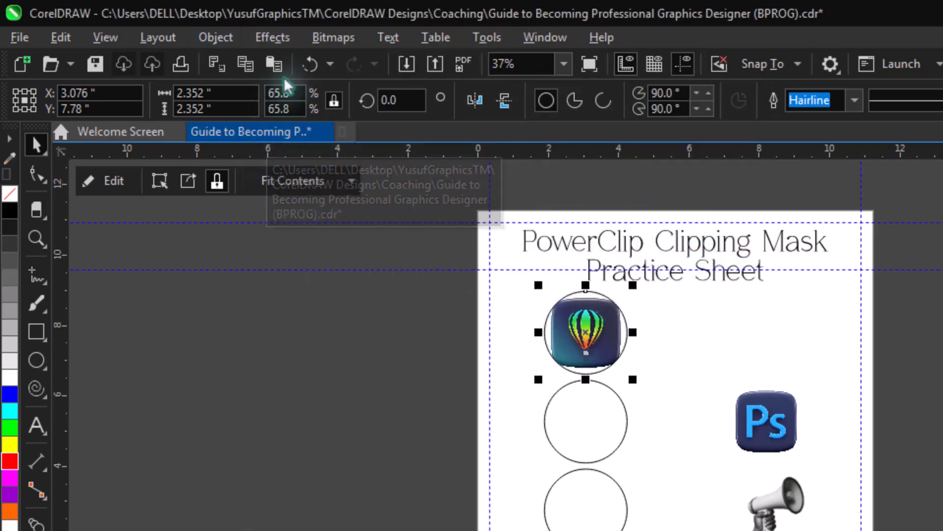
click(322, 181)
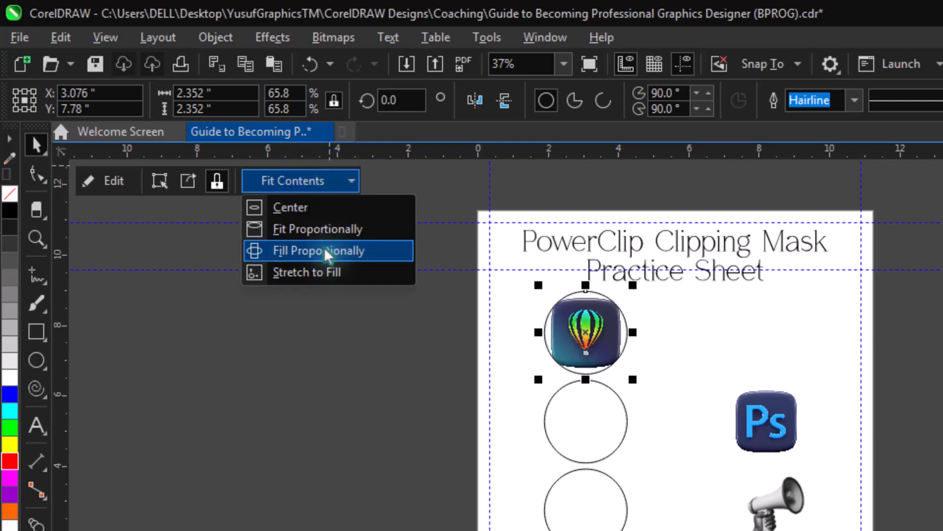
click(327, 252)
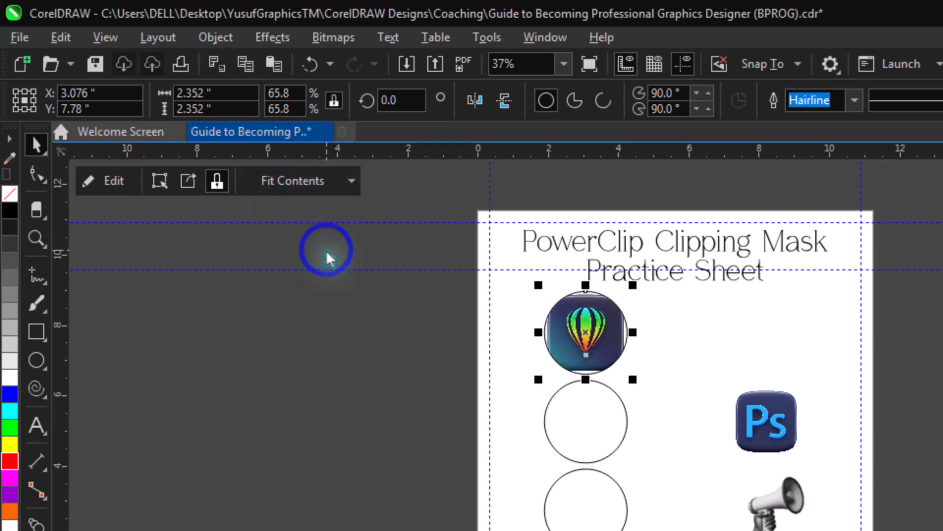
- Try the Fit Proportionally, Fill Proportionally, Stretch to Fill and Center fitting options on the top circle's contents
click(313, 182)
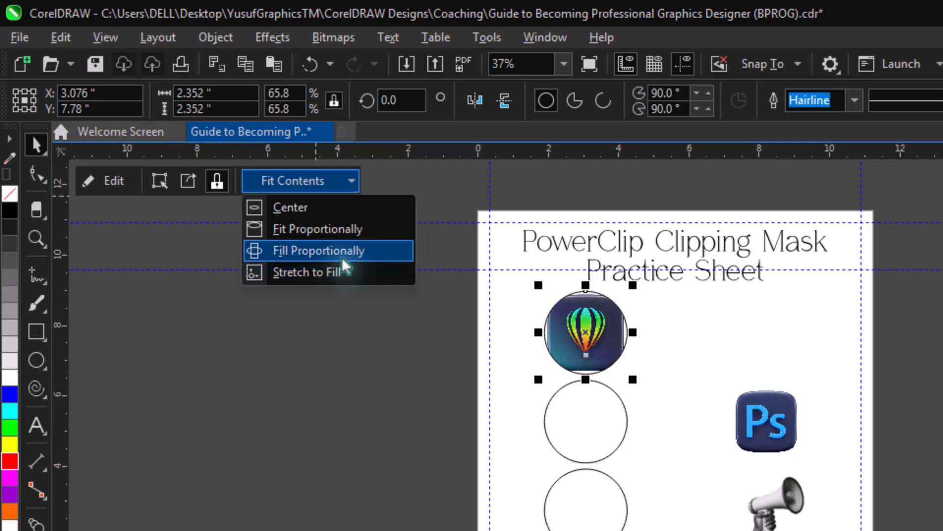
click(347, 232)
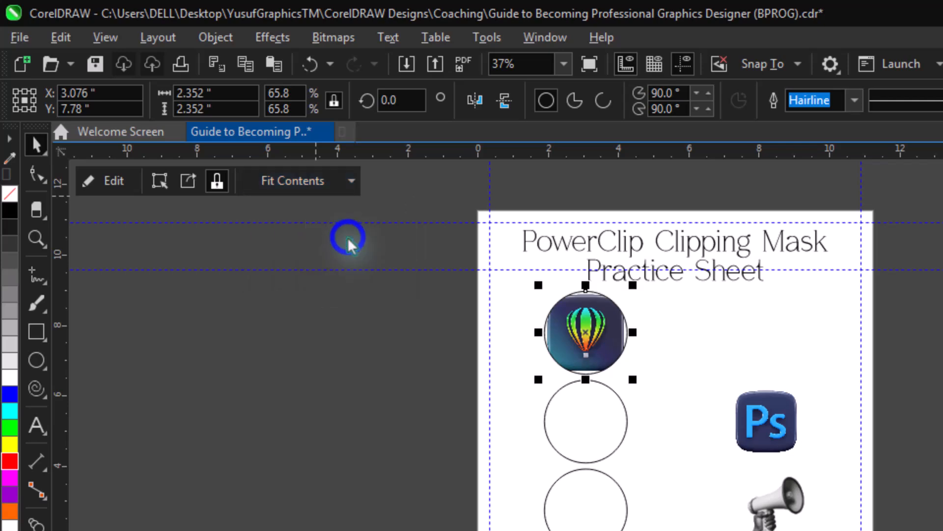
click(323, 183)
click(315, 250)
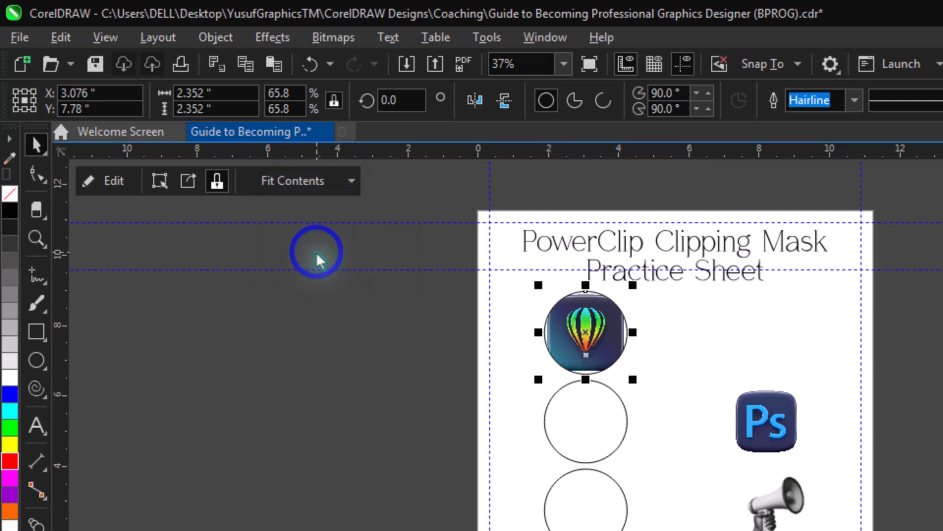
click(346, 179)
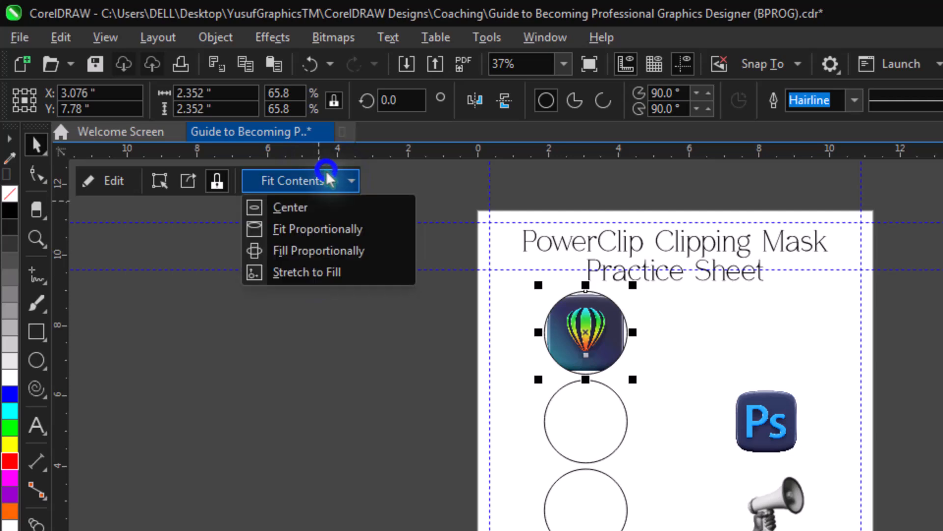
click(307, 273)
click(322, 198)
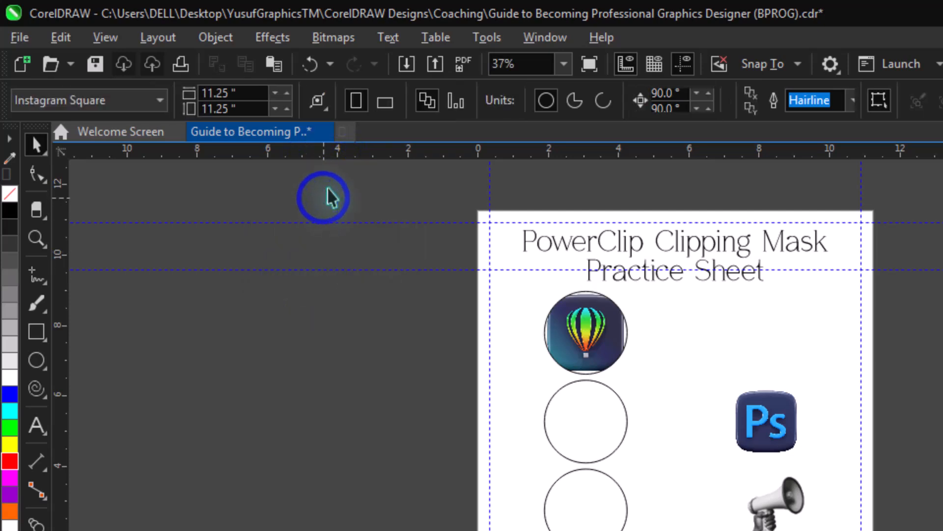
click(566, 334)
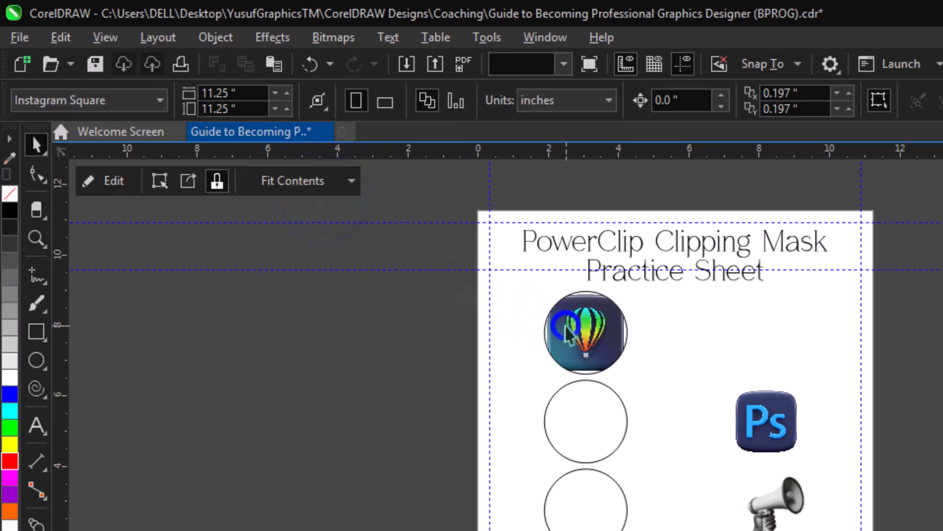
click(279, 182)
click(302, 208)
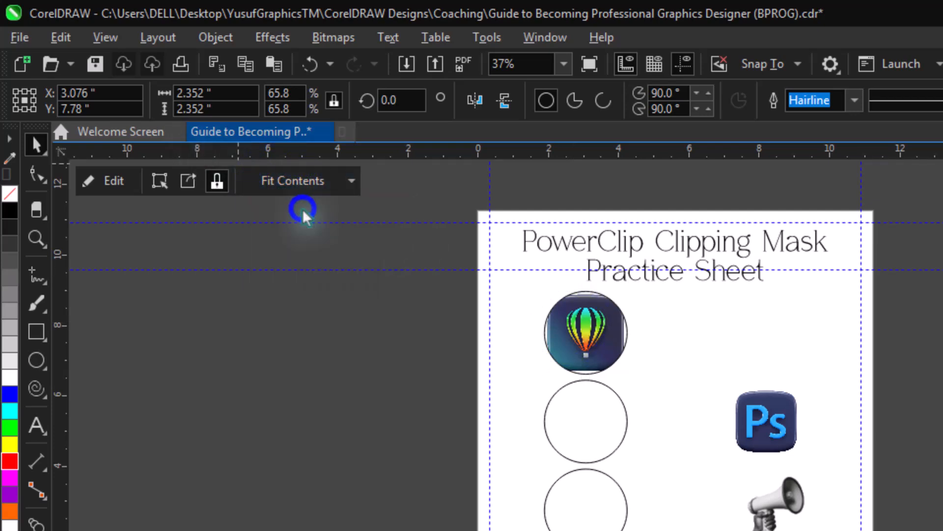
- Select the balloon icon inside the top circle's PowerClip and shrink it about its centre to about 1.89 inches
click(157, 180)
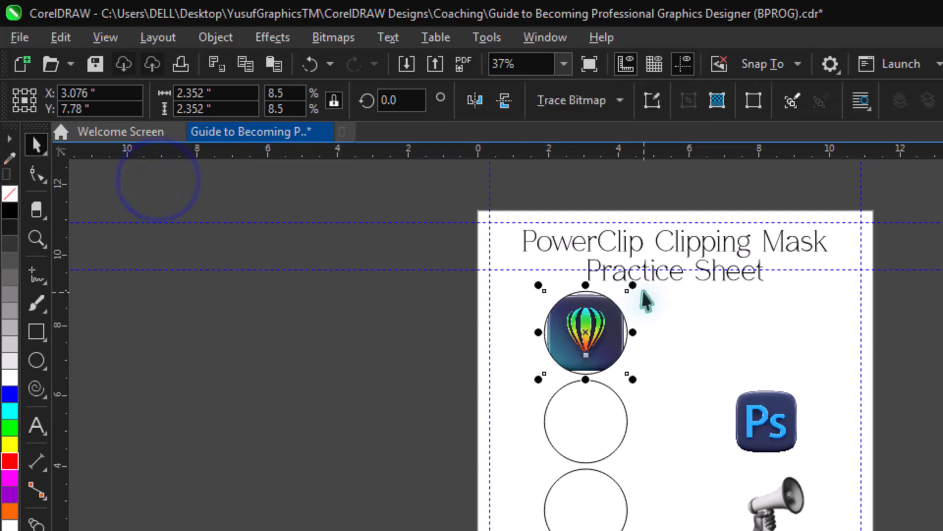
drag(634, 286, 628, 287)
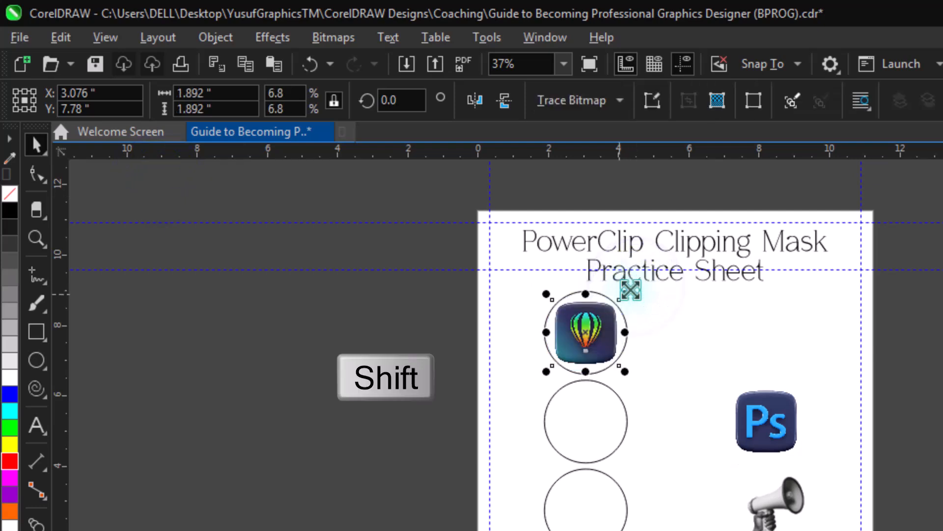
click(715, 362)
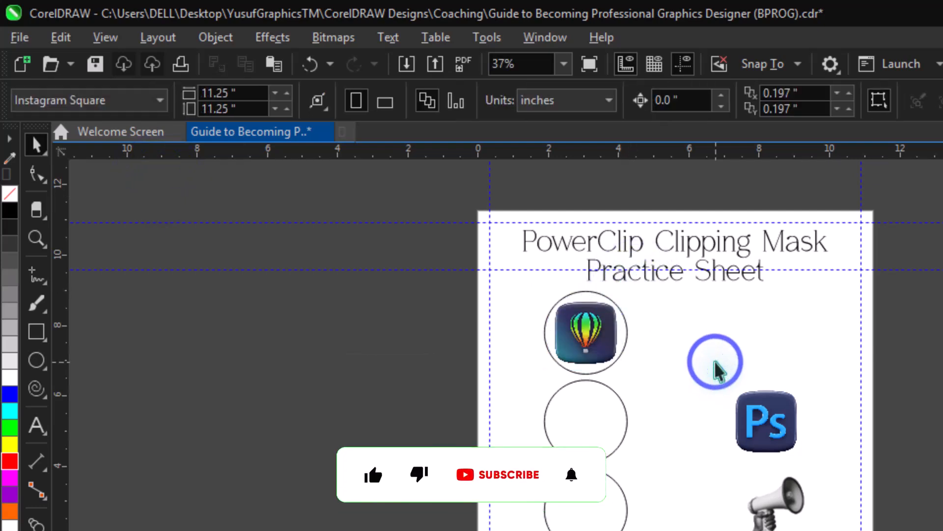
- PowerClip the Photoshop icon inside the middle circle
right_click(768, 433)
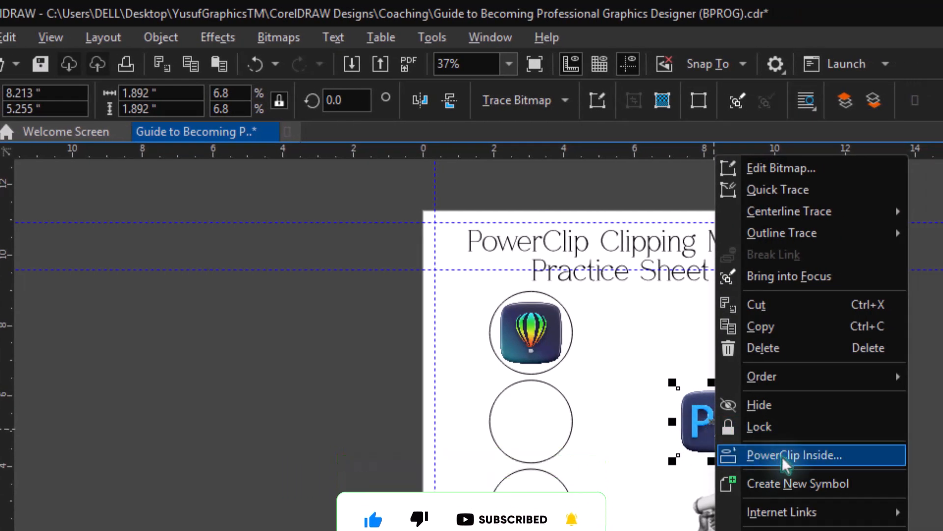
click(774, 459)
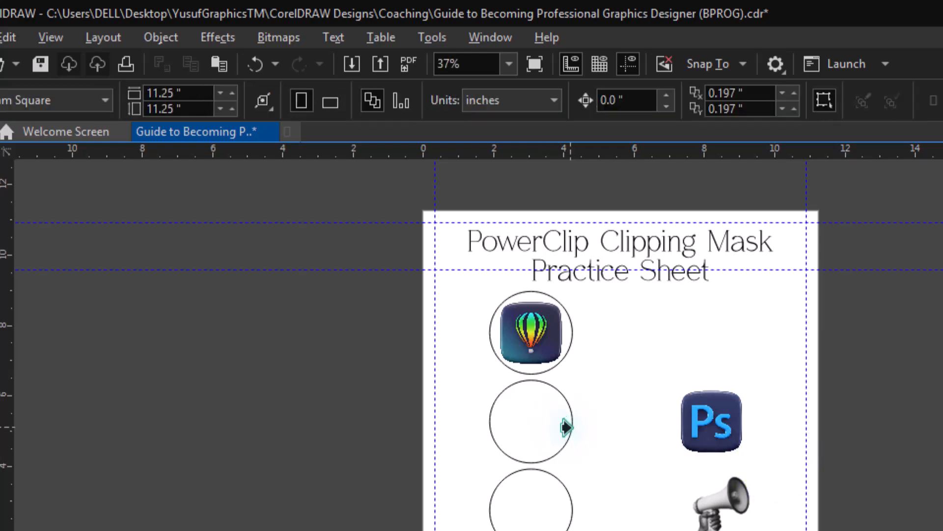
click(566, 426)
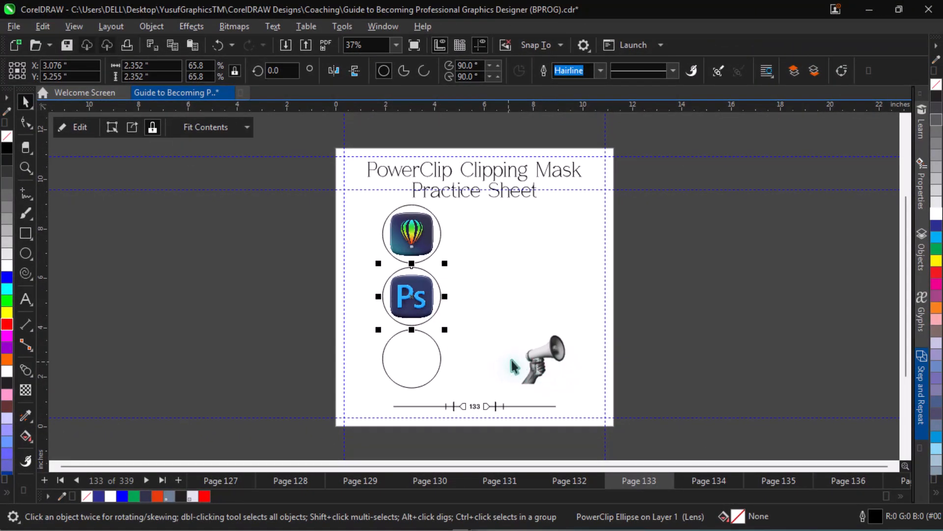
- Move the empty bottom circle beside the Photoshop circle and PowerClip the megaphone image inside it
click(432, 369)
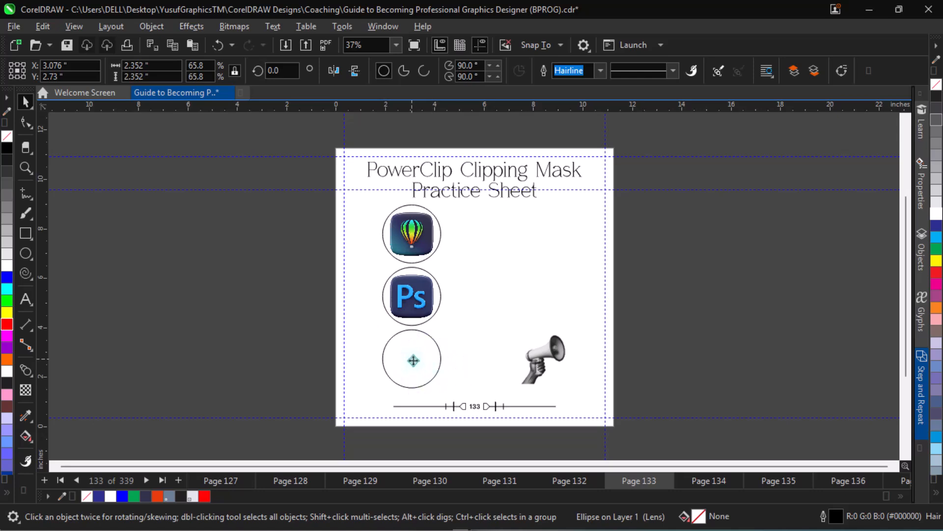
drag(413, 361, 501, 310)
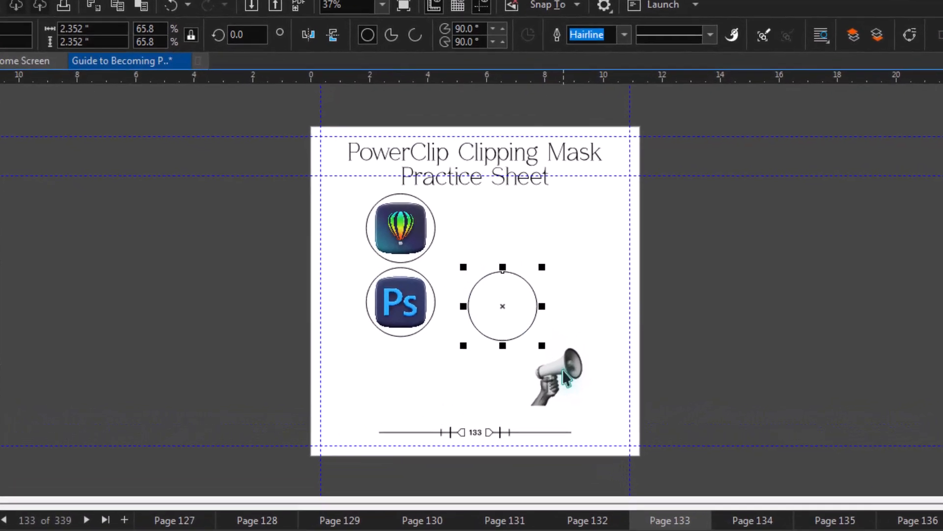
click(550, 356)
right_click(549, 355)
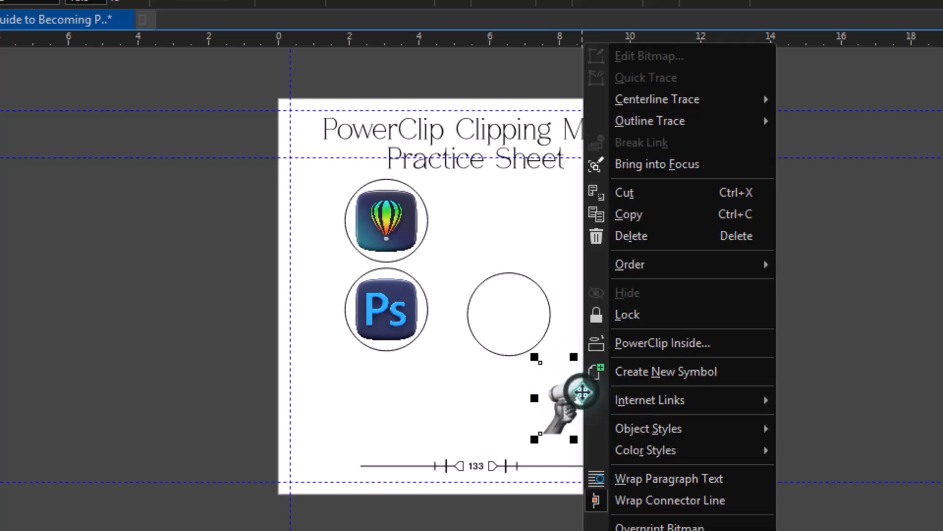
click(639, 344)
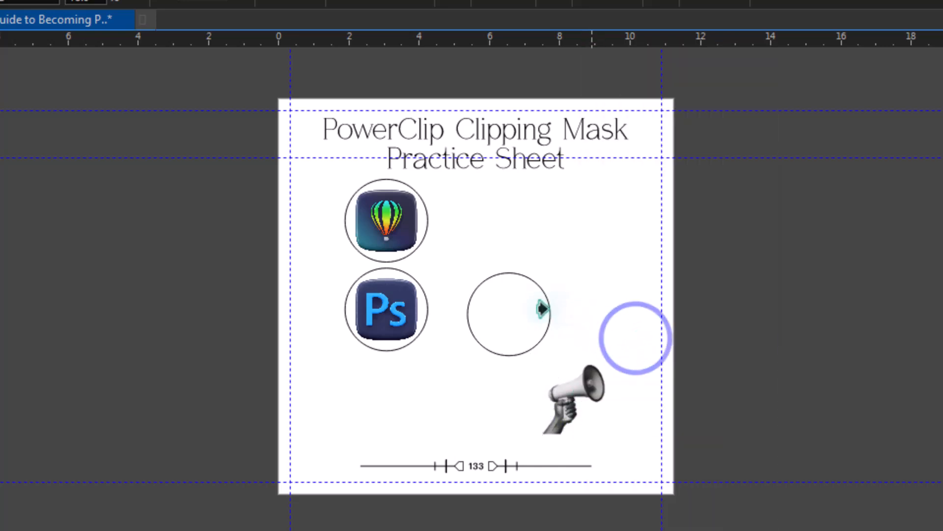
click(507, 310)
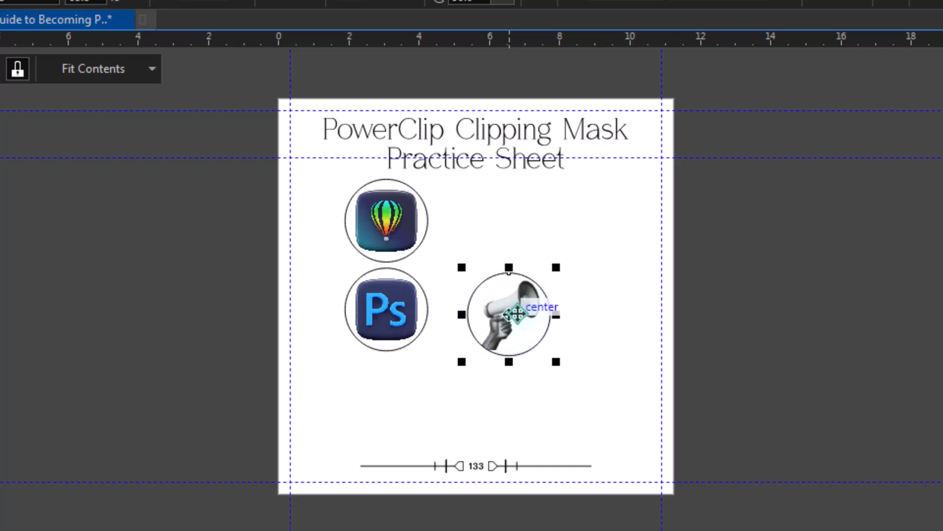
- Fit the megaphone proportionally in its circle, and make it fill the frame proportionally
click(132, 69)
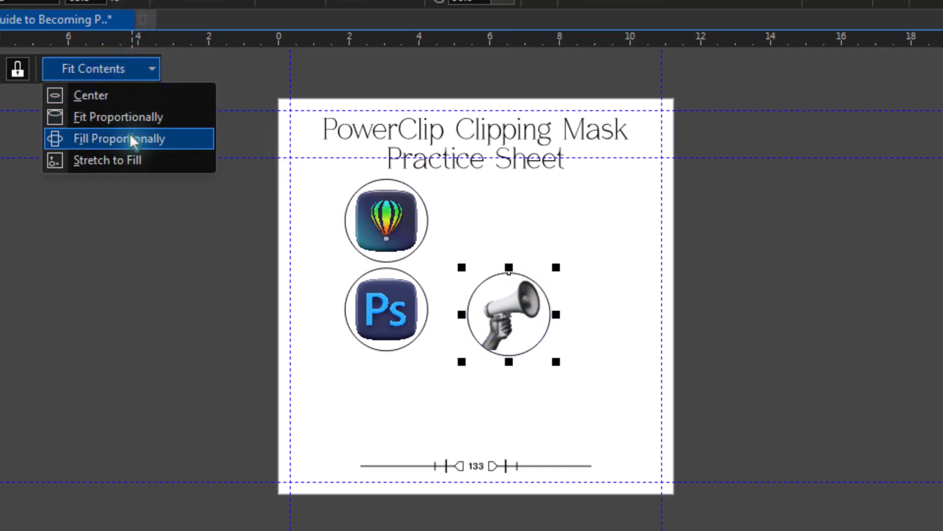
click(144, 122)
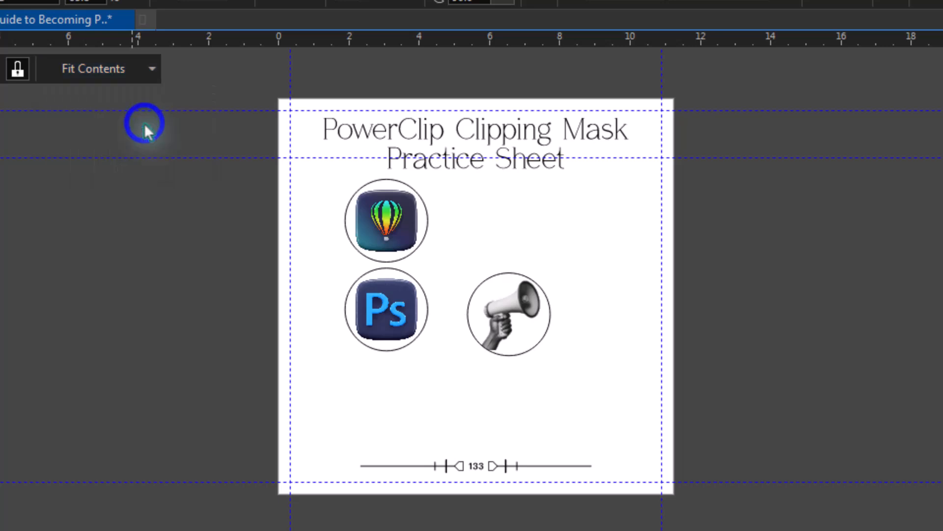
click(147, 68)
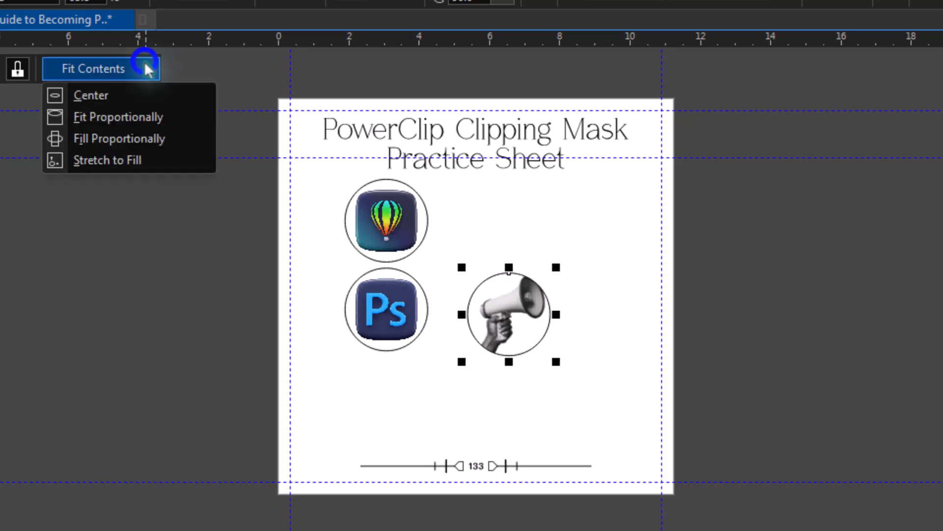
click(117, 140)
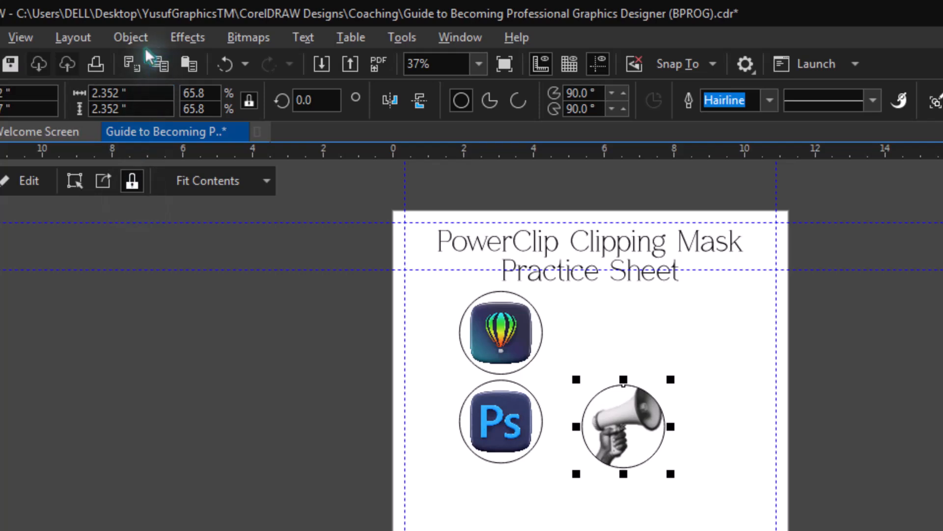
- Open the megaphone circle's PowerClip for editing and select the megaphone image inside it
click(116, 39)
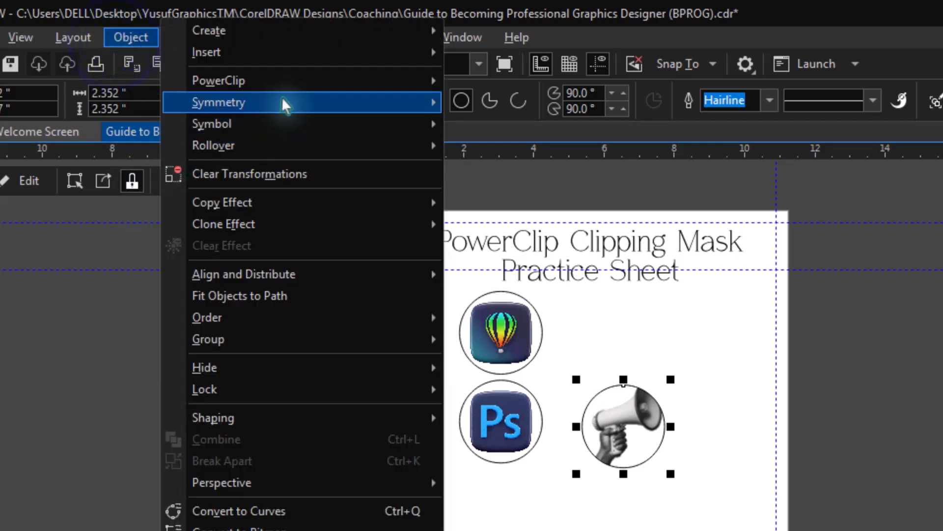
mouse_move(314, 78)
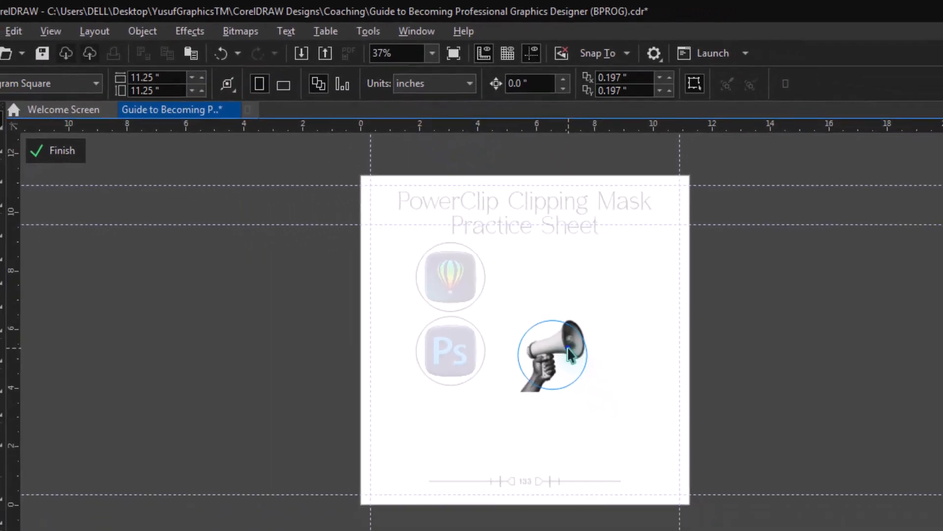
click(643, 424)
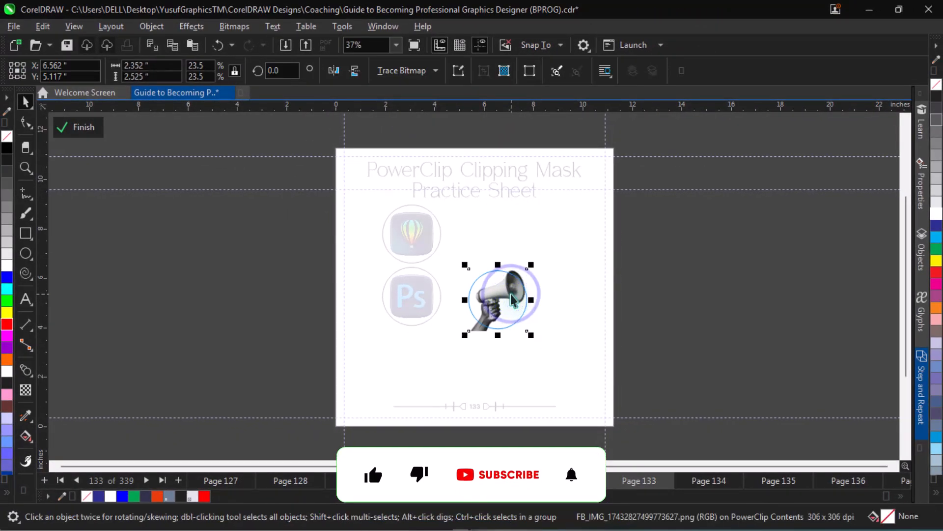
- Shift the clipped megaphone up and right, enlarge it to about 2.51 × 2.70 inches, and finish editing the PowerClip
key(z)
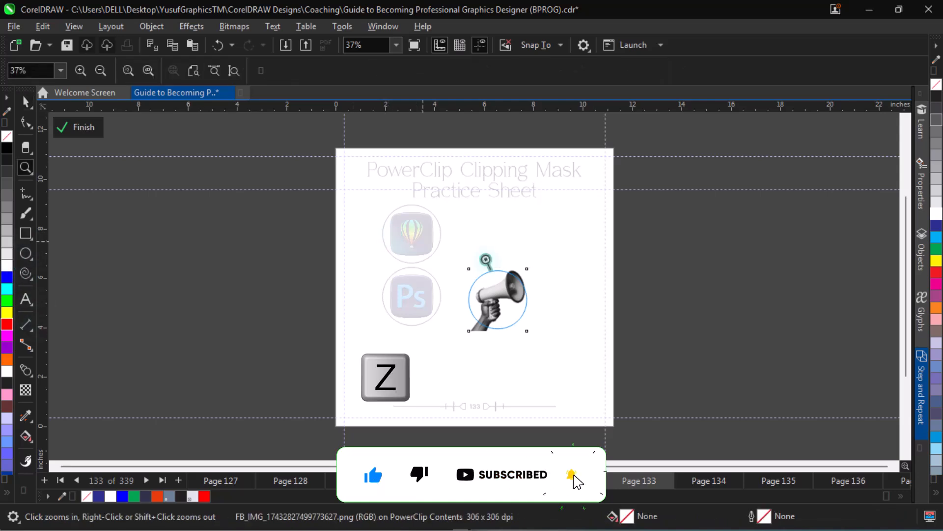
drag(425, 240, 565, 366)
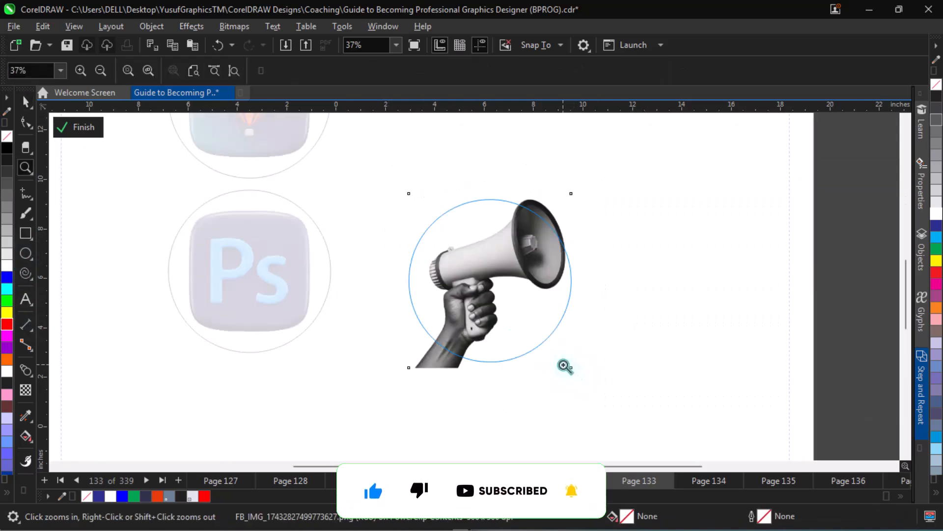
key(space)
key(space)
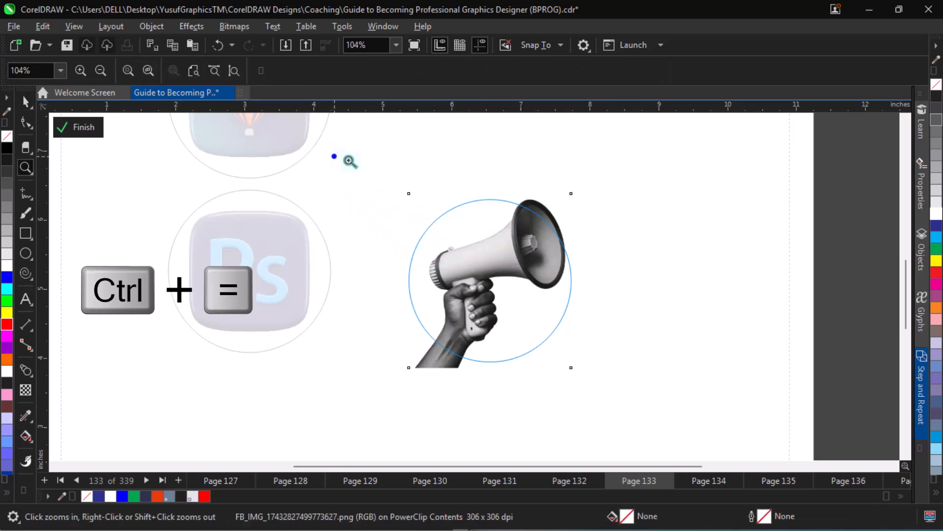
drag(332, 154, 660, 411)
key(space)
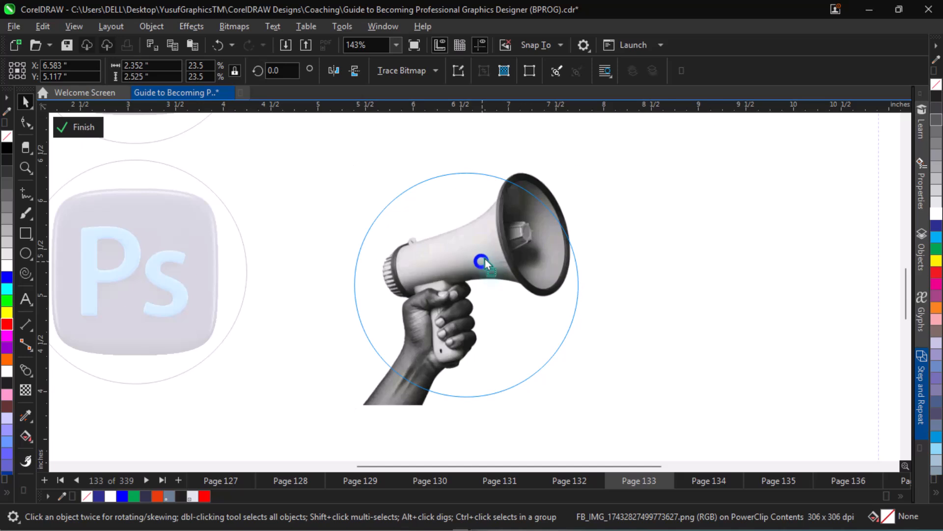
drag(485, 258, 493, 246)
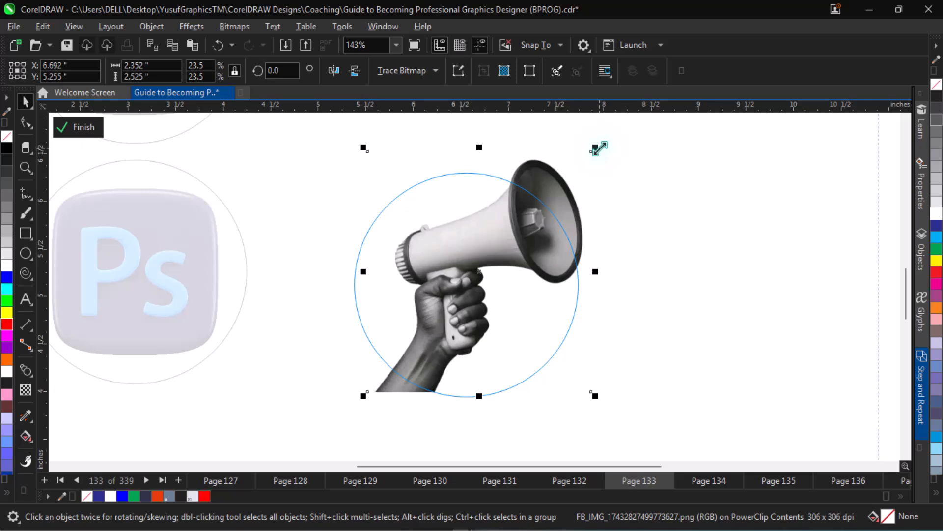
drag(598, 148, 607, 141)
mouse_move(520, 193)
mouse_down()
mouse_move(538, 191)
mouse_move(514, 203)
mouse_up()
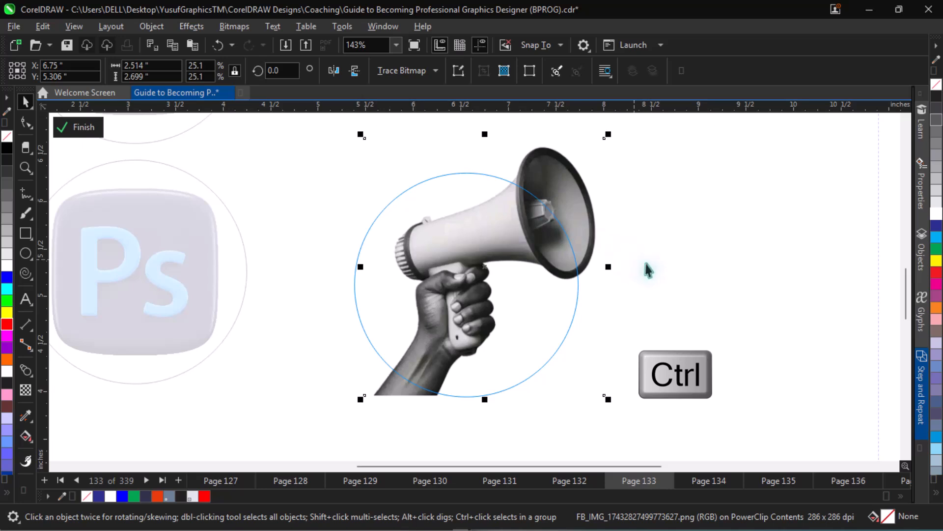
ctrl+click(666, 267)
key(F4)
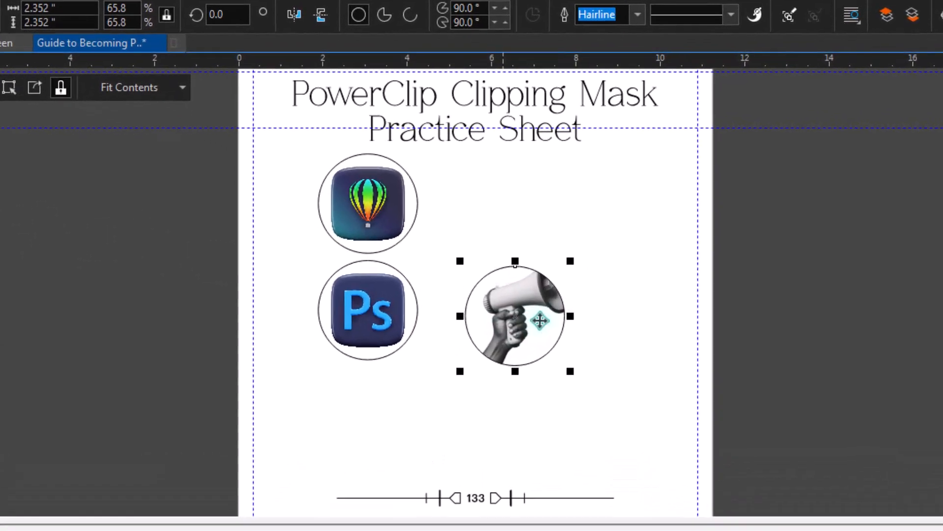
- Reopen the megaphone circle's PowerClip for editing and copy the megaphone image
right_click(540, 320)
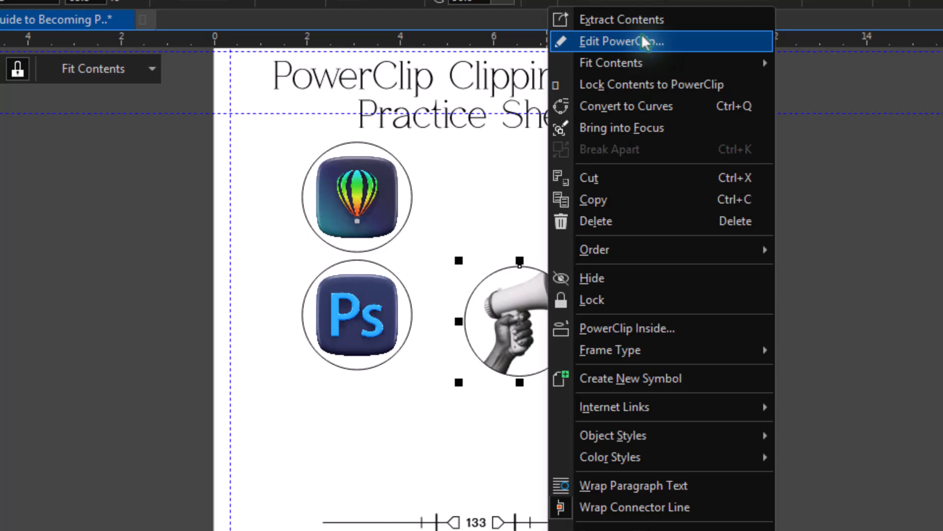
click(646, 43)
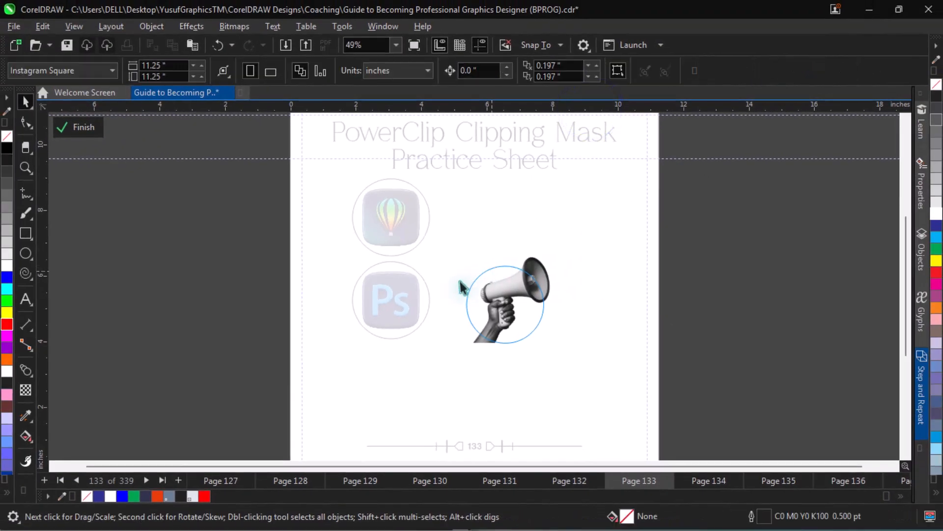
key(z)
drag(432, 236, 582, 365)
key(space)
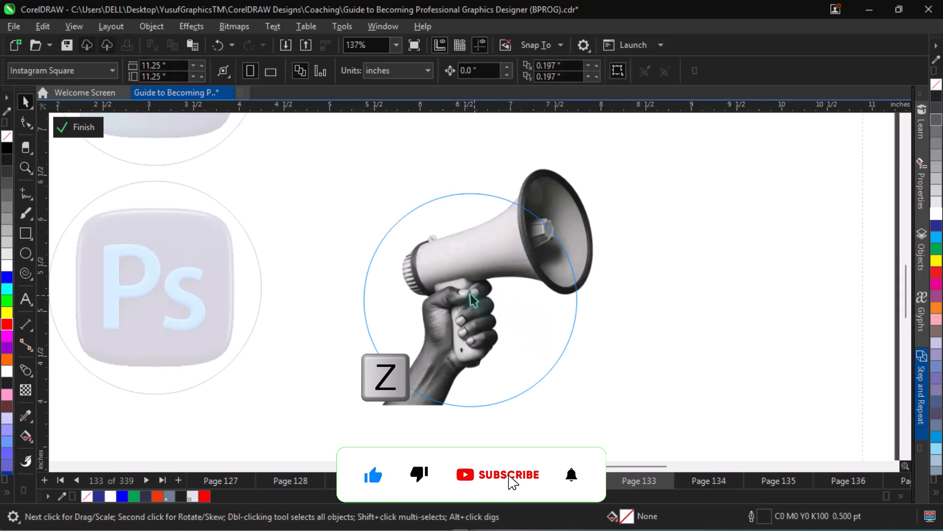
key(ctrl+c)
click(465, 303)
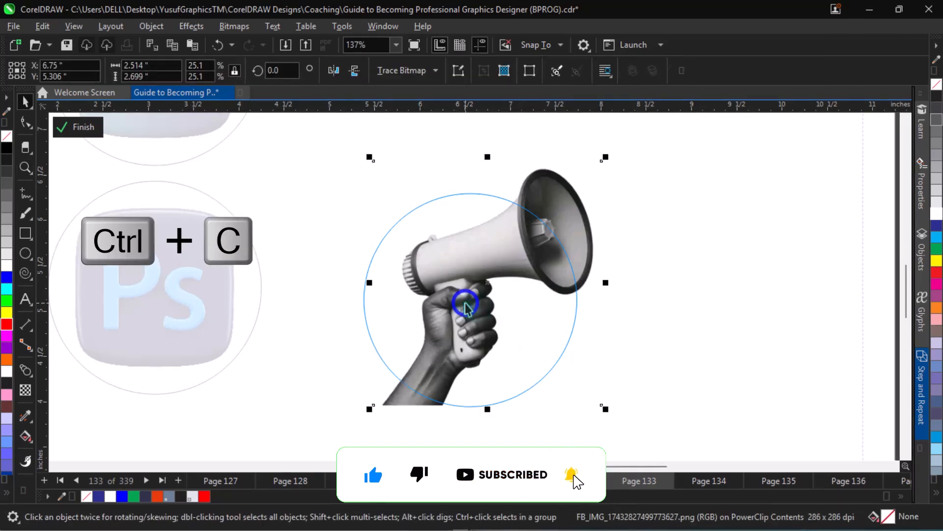
right_click(465, 303)
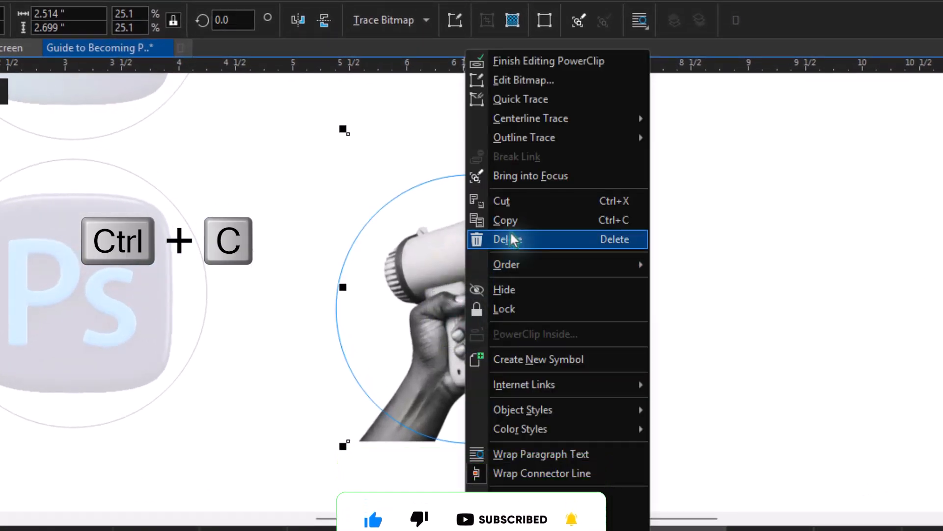
click(524, 218)
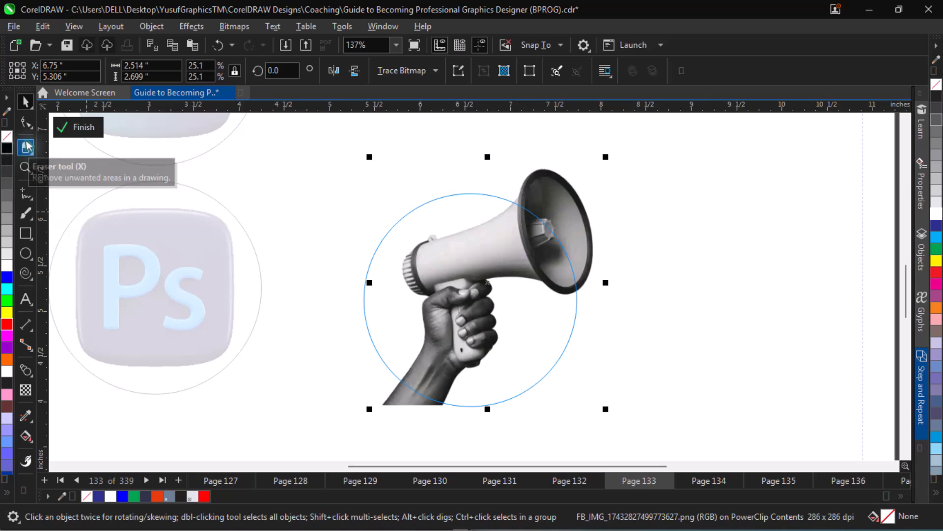
- Finish editing the PowerClip and paste the copied megaphone onto the page over its circle
ctrl+click(684, 220)
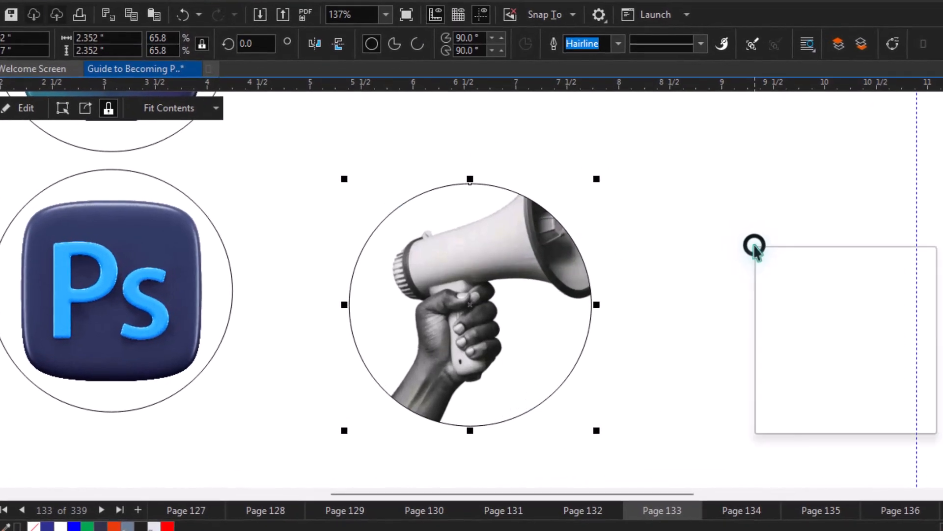
right_click(719, 249)
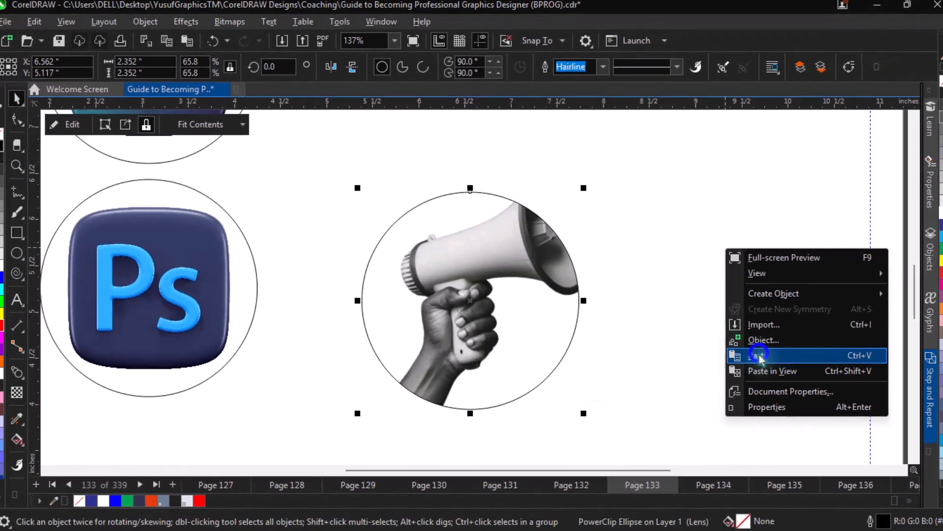
click(795, 364)
- Crop the pasted megaphone's bottom and left edges with the Shape tool, leaving about 2.25 × 1.81 inches around the horn and upper hand
click(551, 256)
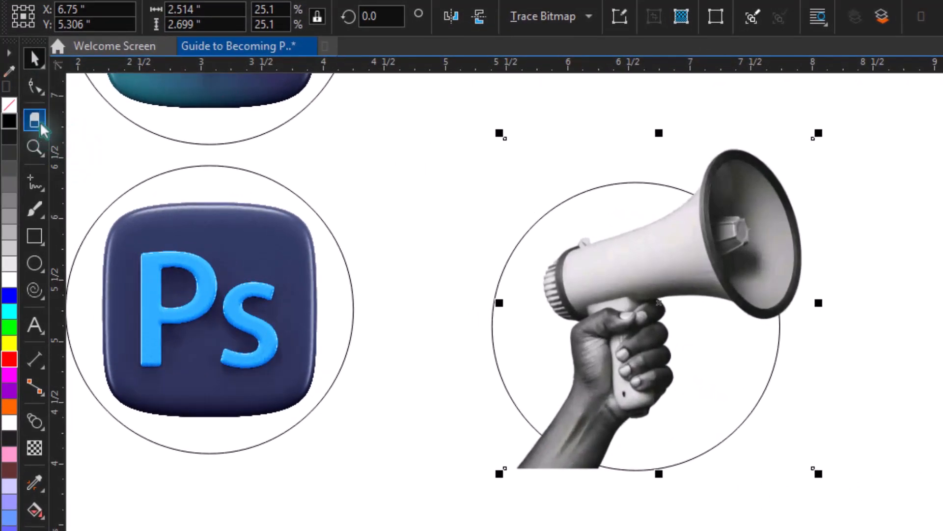
click(34, 87)
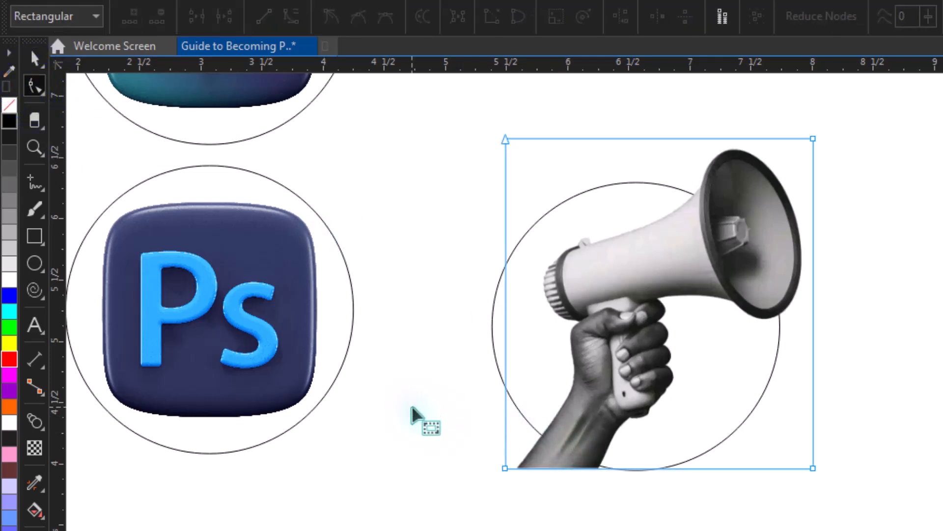
drag(418, 417, 862, 497)
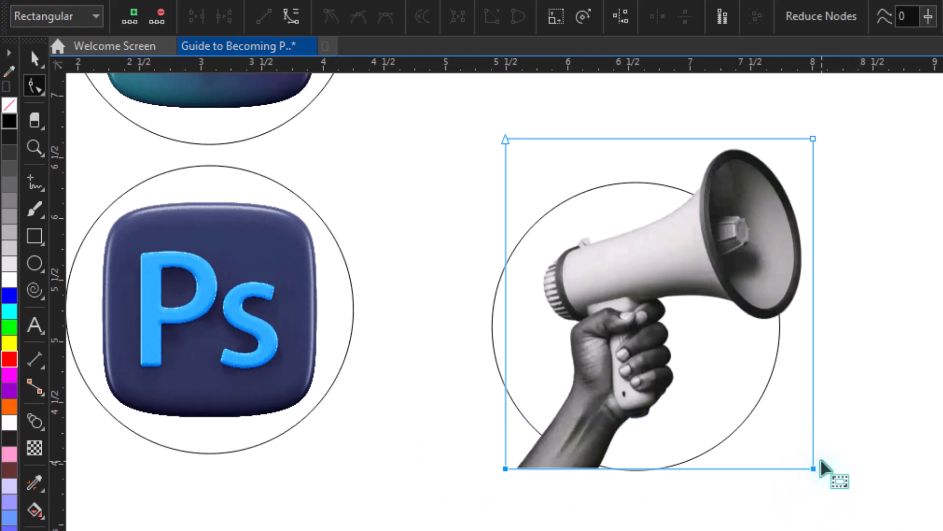
drag(813, 469, 820, 359)
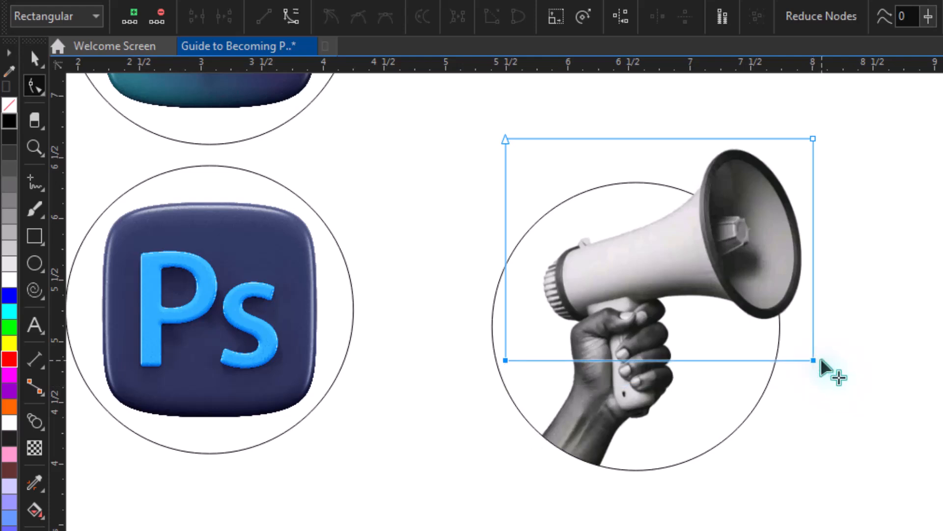
drag(446, 104, 587, 425)
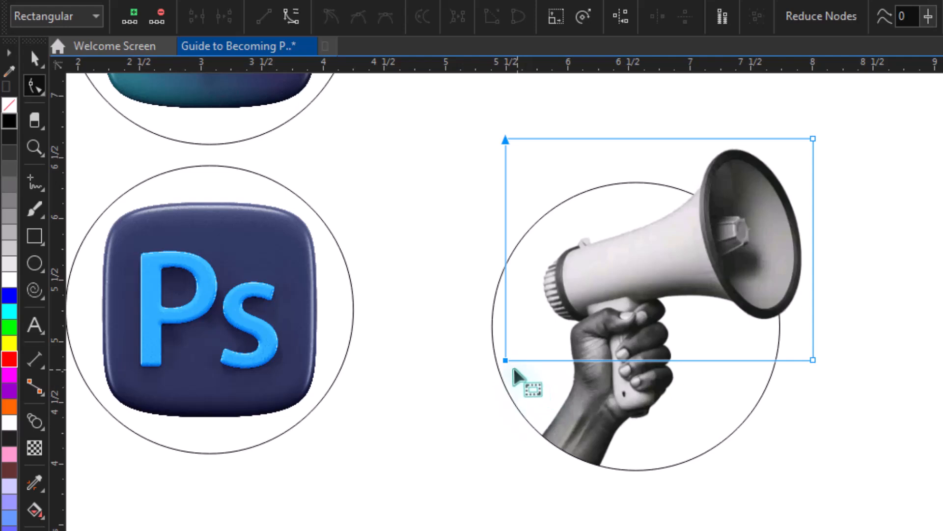
drag(507, 362, 540, 364)
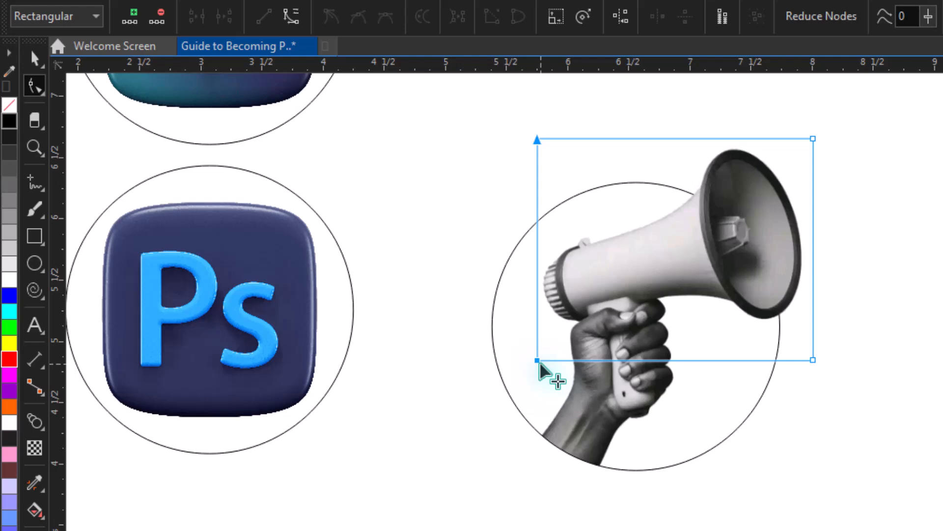
- Group the cropped megaphone copy with the PowerClip circle beneath it so both form one object
click(32, 59)
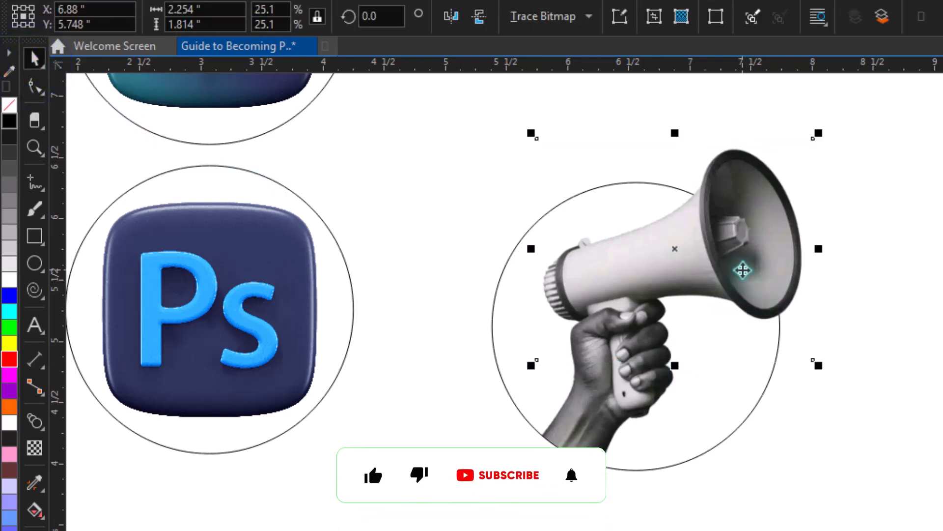
shift+click(609, 396)
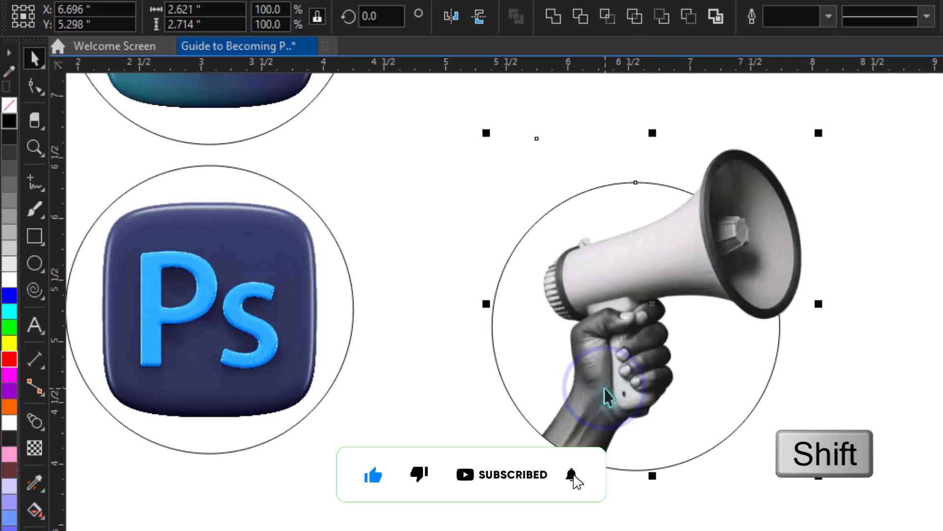
click(893, 434)
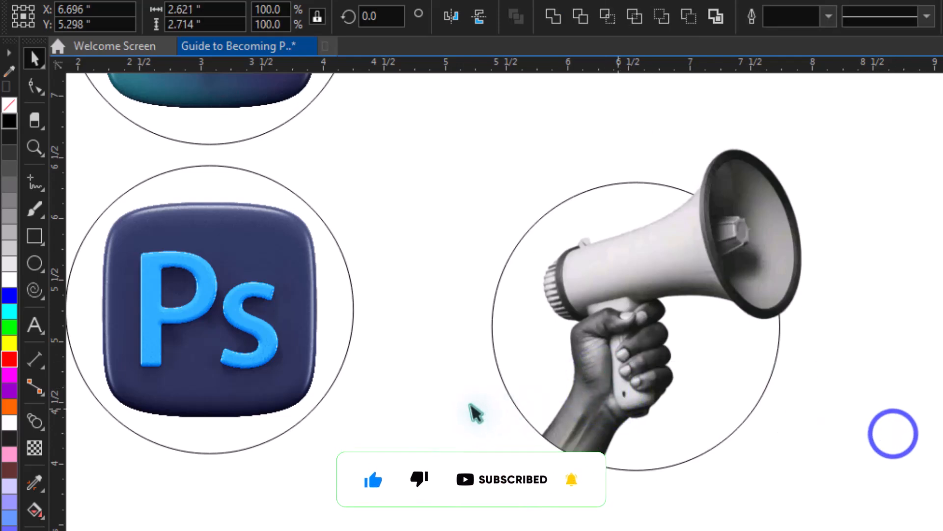
click(513, 399)
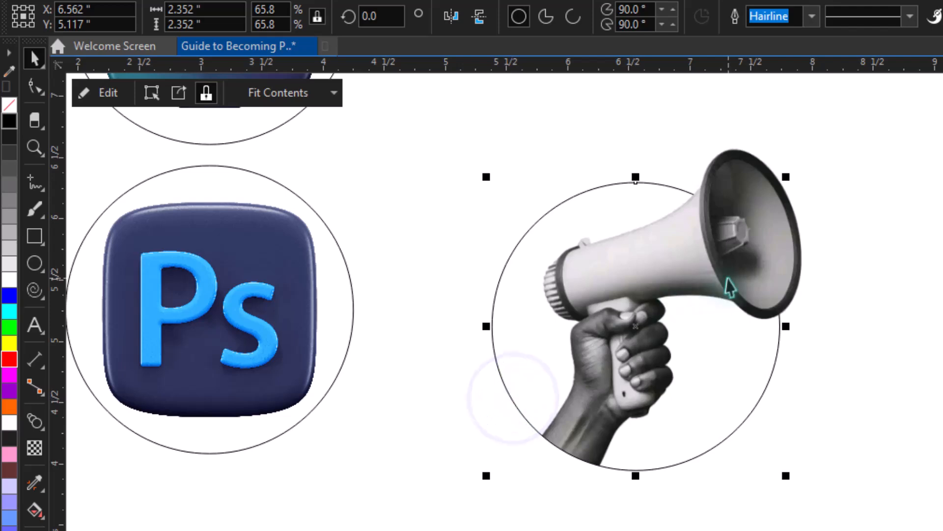
click(763, 254)
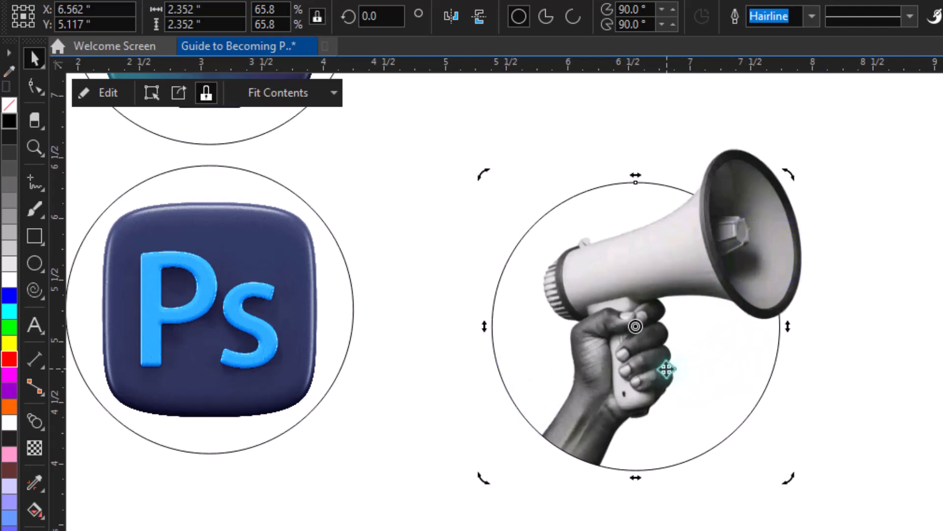
click(929, 312)
click(743, 307)
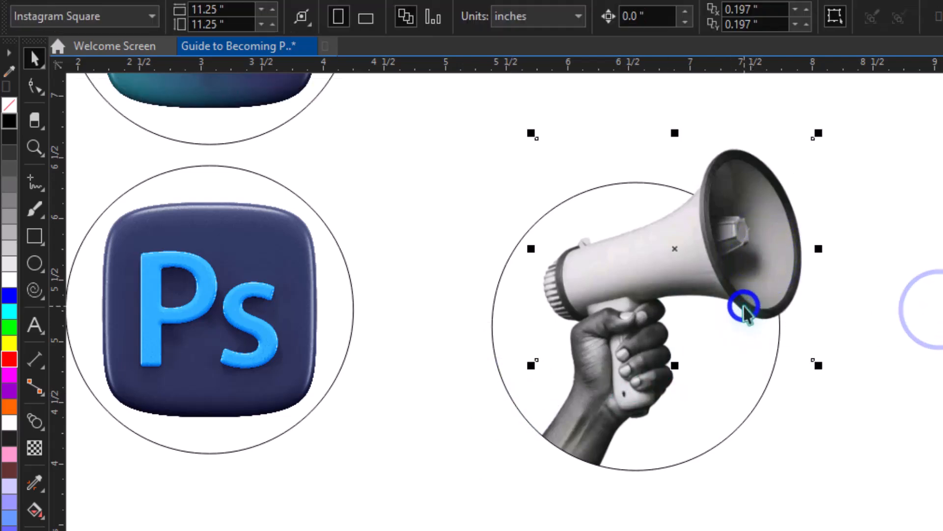
shift+click(605, 410)
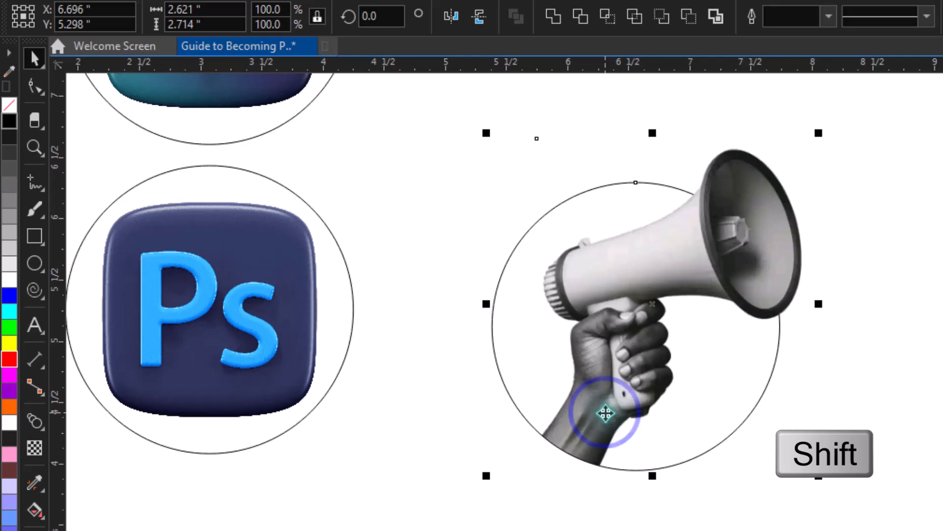
right_click(697, 247)
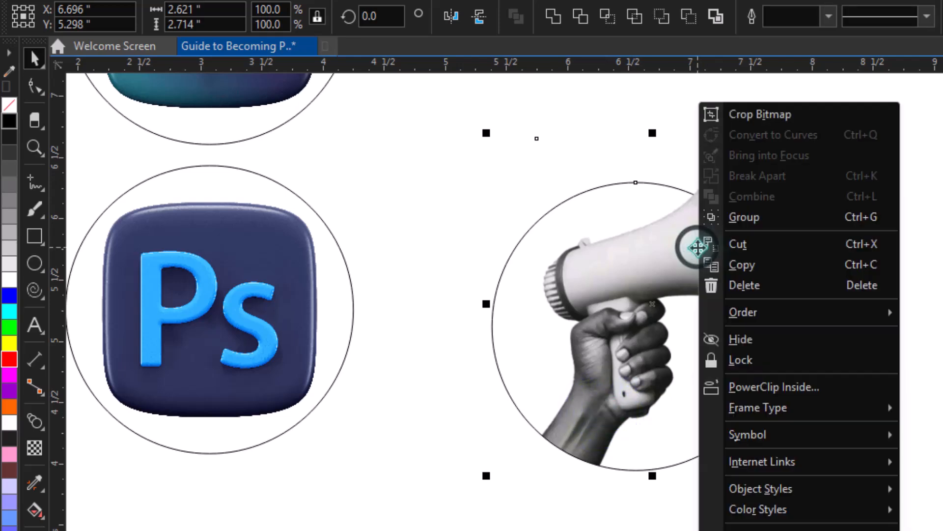
click(774, 223)
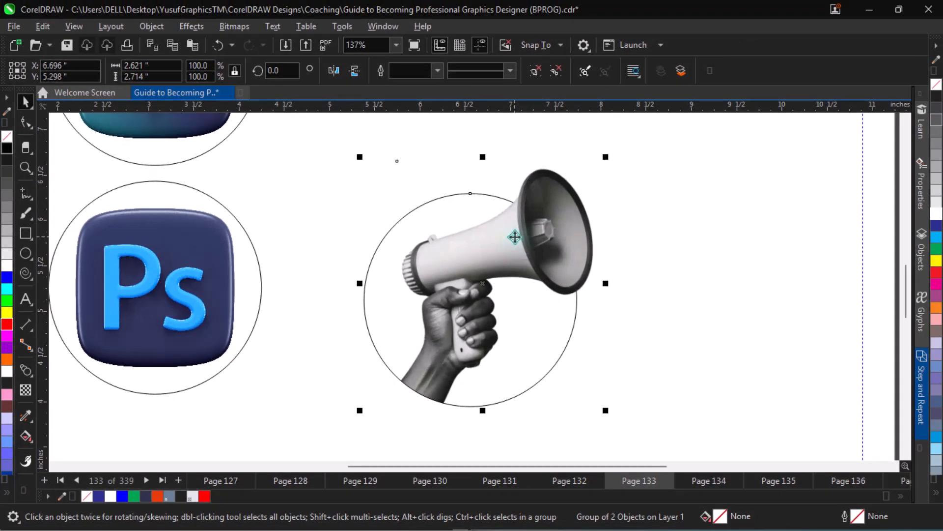
- Enlarge the megaphone group to about 5.47 × 5.66 inches and place it beside the two icon circles, centred near X 7.23, Y 6.60 inches
key(F4)
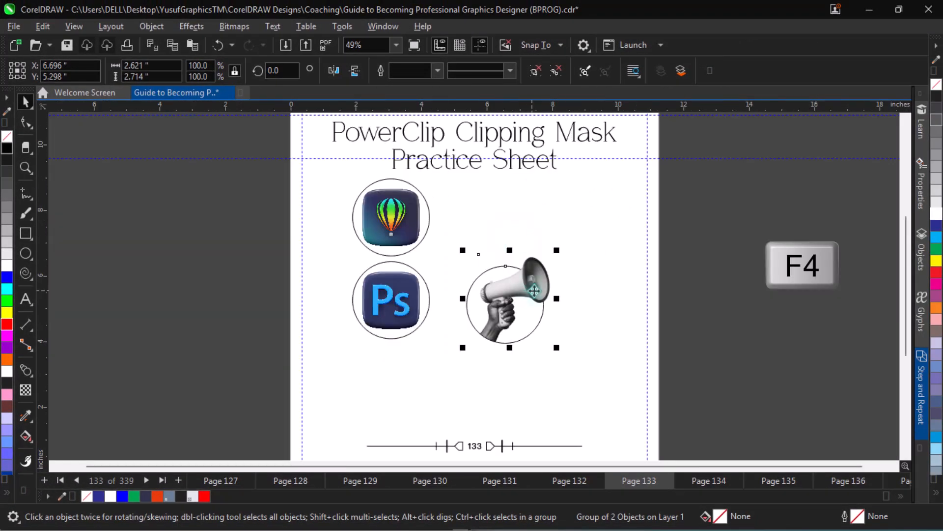
drag(532, 290, 522, 238)
key(ctrl+z)
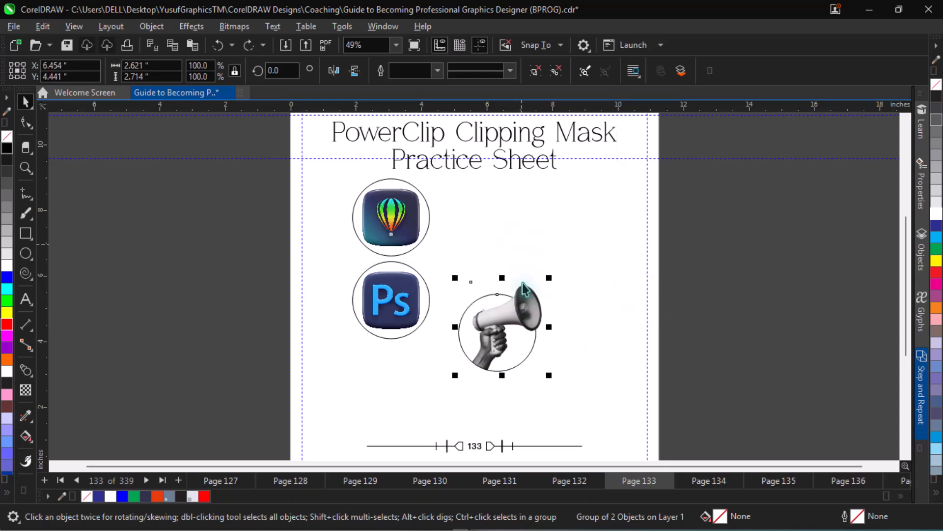
drag(548, 279, 642, 181)
drag(573, 237, 520, 227)
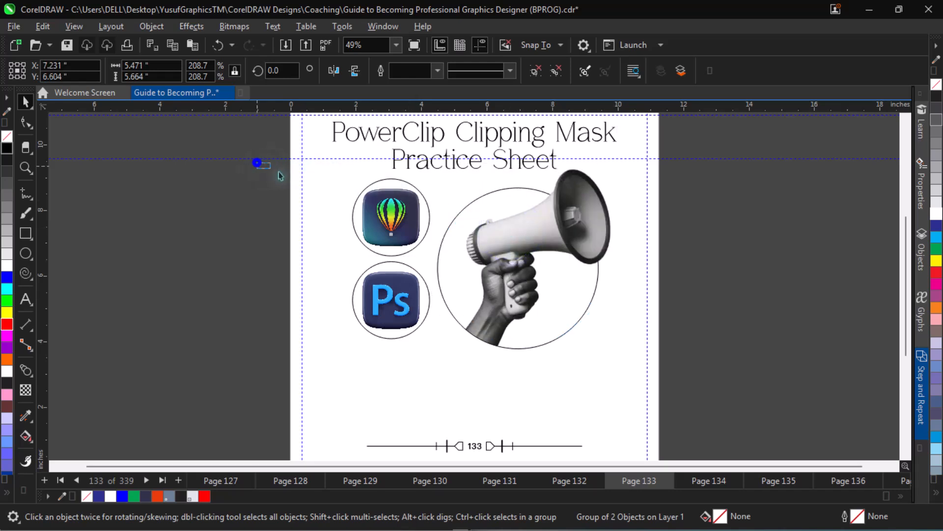
- Select both icon circles and the megaphone group and move them down together below the heading, centred at about X 5.93, Y 5.26 inches
drag(280, 176, 701, 385)
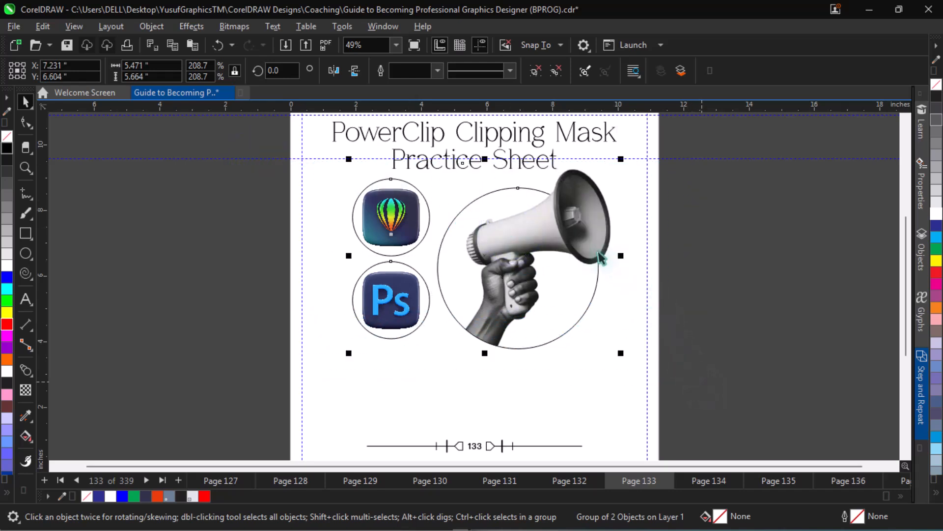
drag(570, 233, 570, 277)
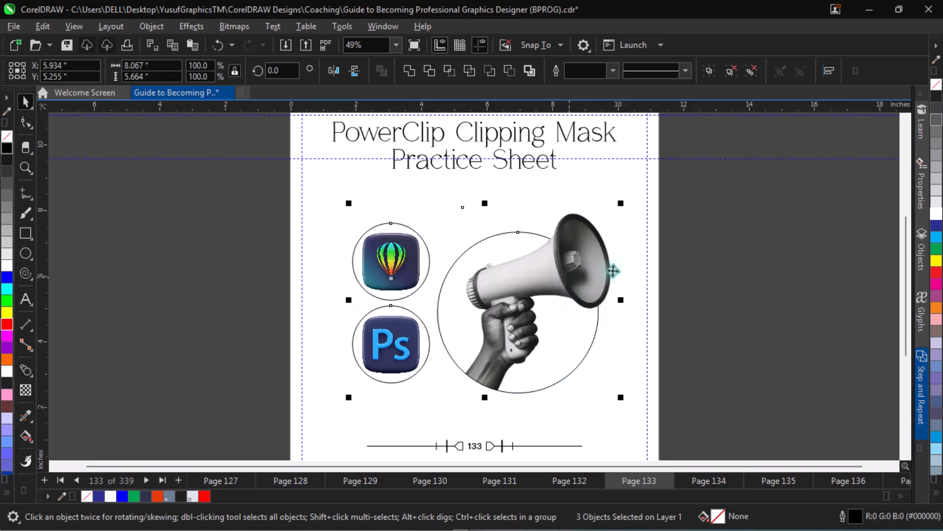
click(703, 295)
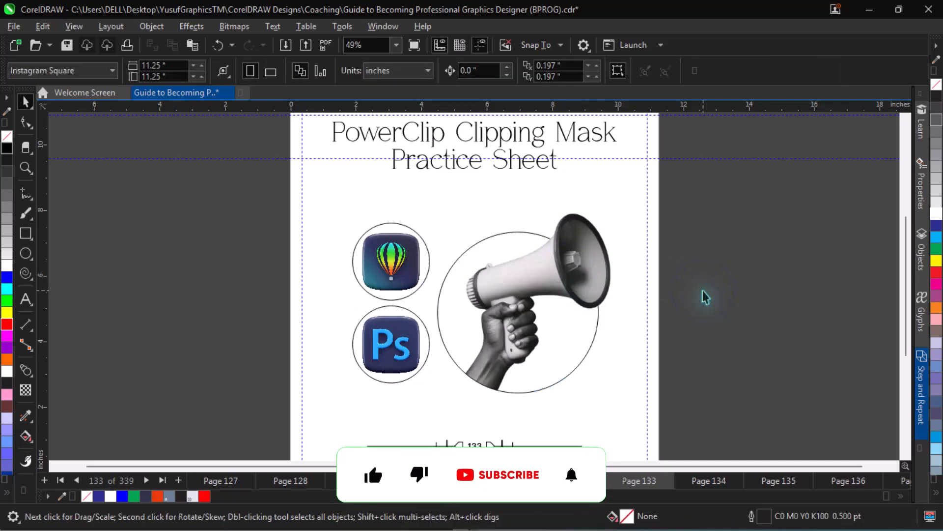